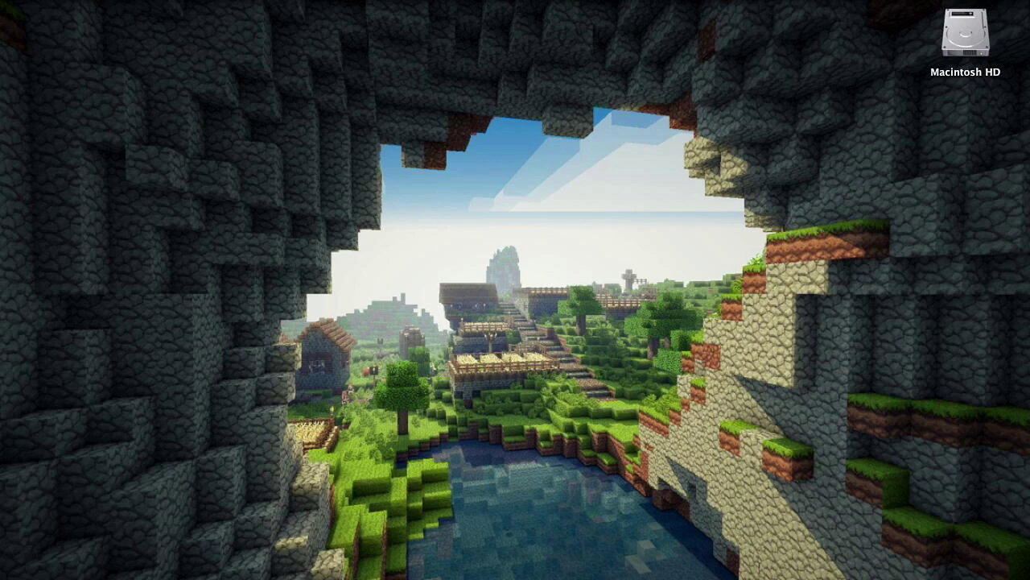
Open the versions folder within Library/Application Support/minecraft of the home folder.
{"action": "double_click", "coordinate": [966, 34]}
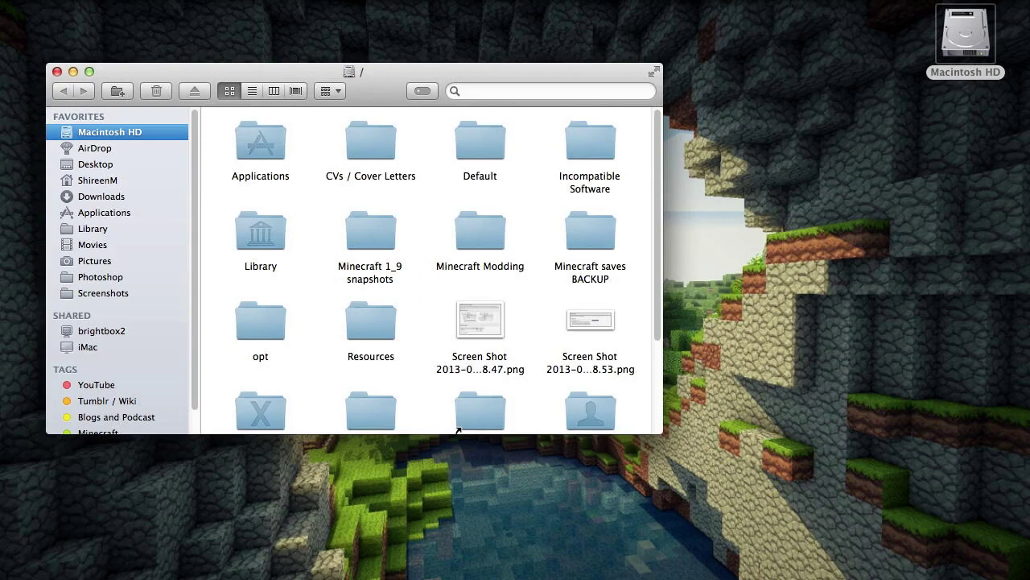
{"action": "key", "text": "super+shift+h"}
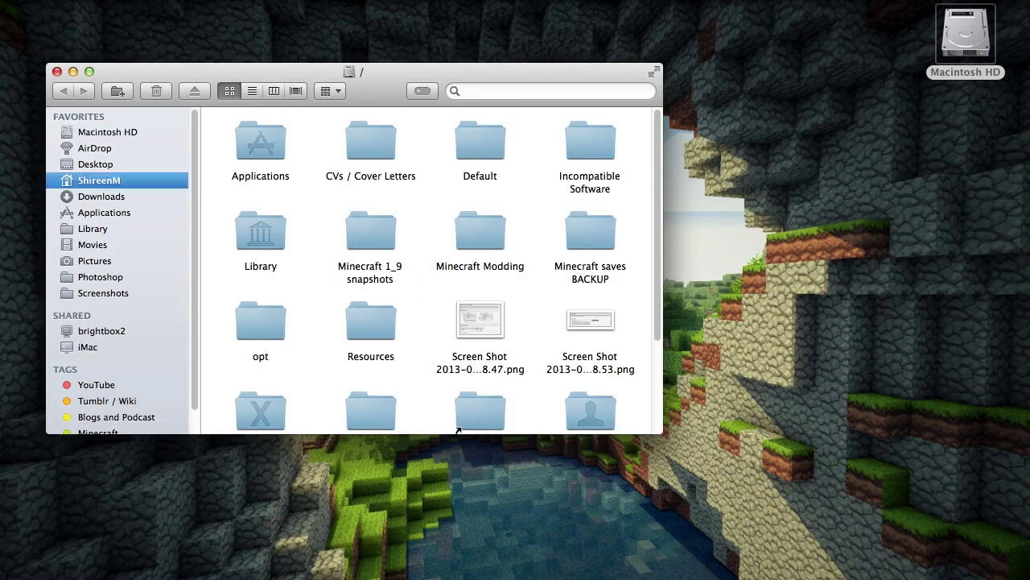
{"action": "double_click", "coordinate": [586, 248]}
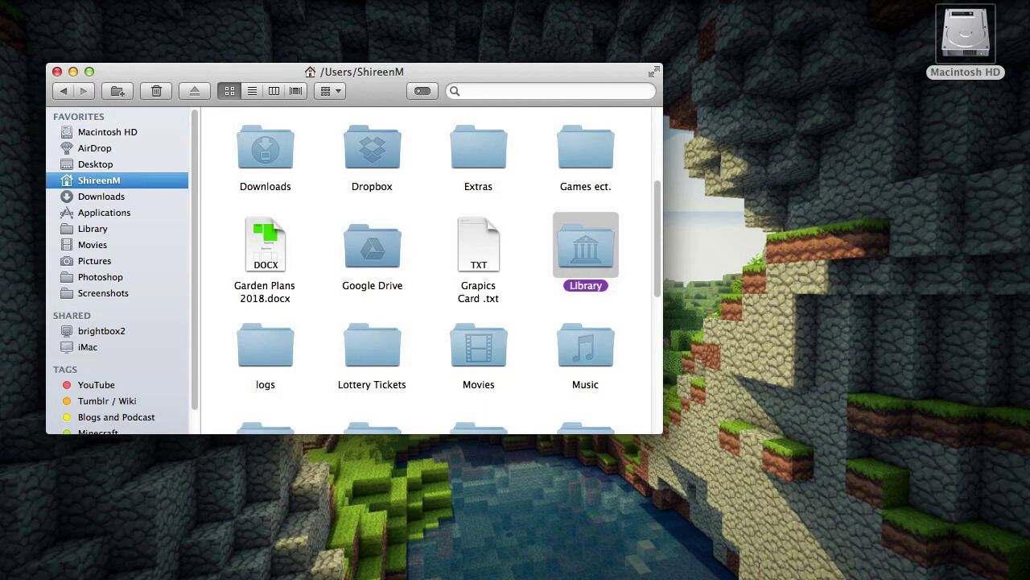
{"action": "double_click", "coordinate": [586, 145]}
{"action": "double_click", "coordinate": [261, 247]}
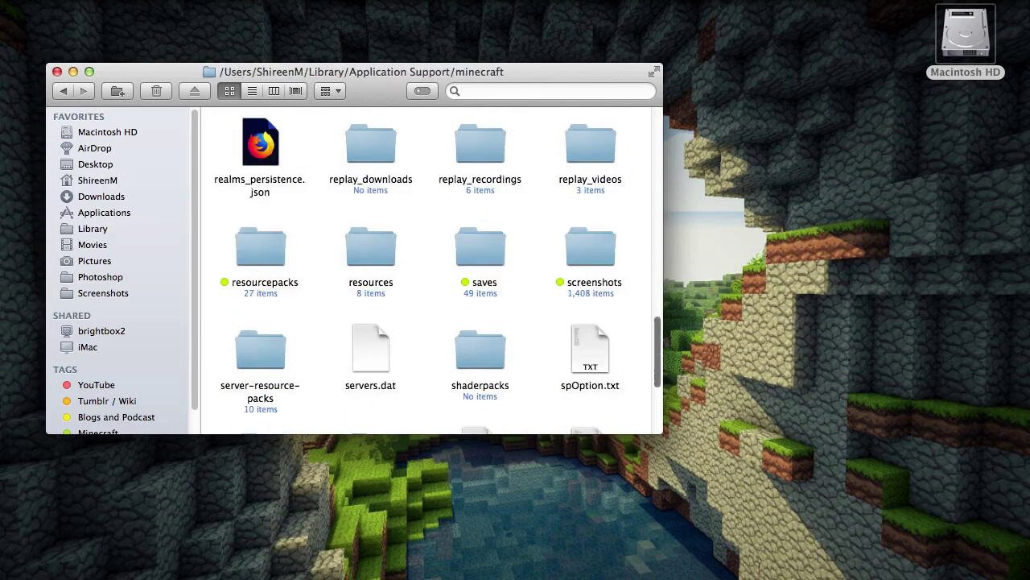
{"action": "scroll", "coordinate": [427, 270], "scroll_direction": "down", "scroll_amount": 5}
{"action": "left_click", "coordinate": [590, 362]}
{"action": "key", "text": "super+Down"}
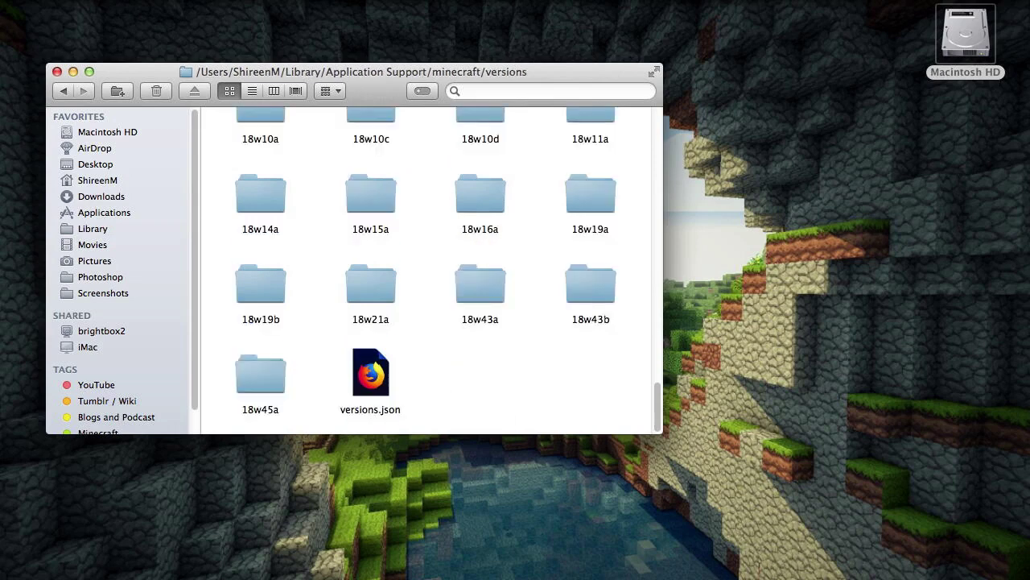
Move 18w45a.jar out of the 18w45a version folder onto the desktop and close the folder window.
{"action": "left_click_drag", "start_coordinate": [354, 72], "coordinate": [332, 39]}
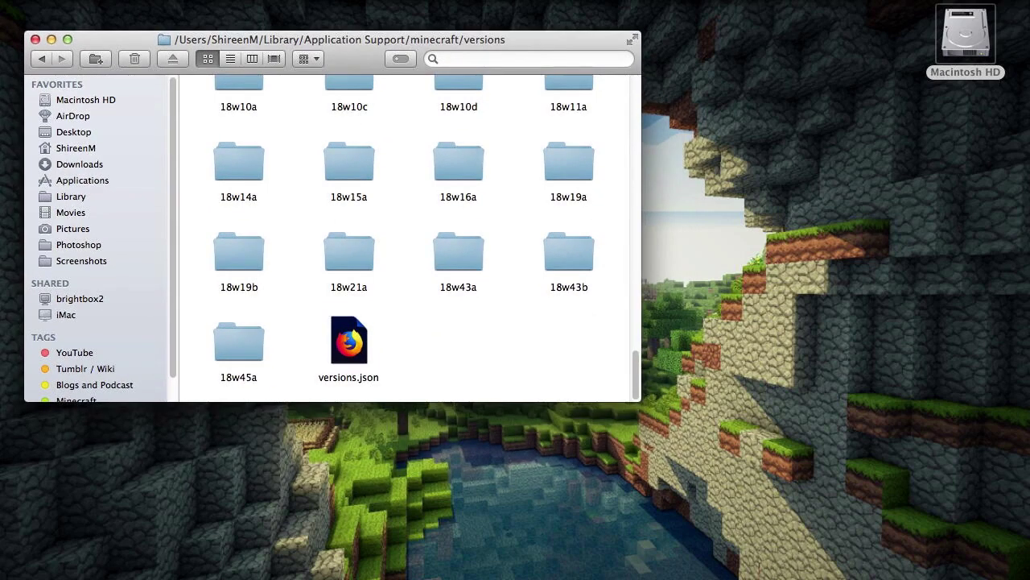
{"action": "scroll", "coordinate": [411, 242], "scroll_direction": "down", "scroll_amount": 1}
{"action": "double_click", "coordinate": [239, 343]}
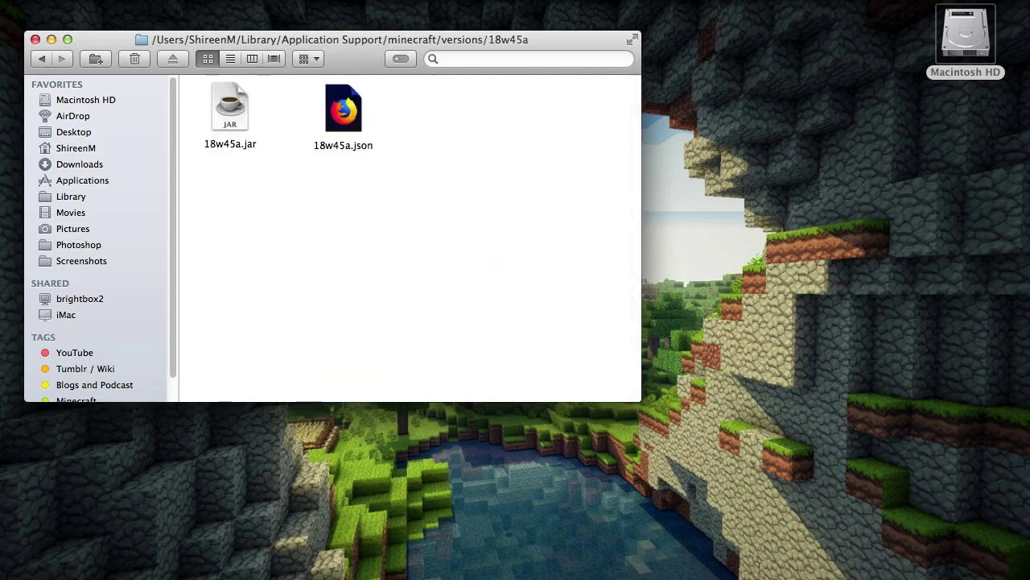
{"action": "left_click", "coordinate": [230, 108]}
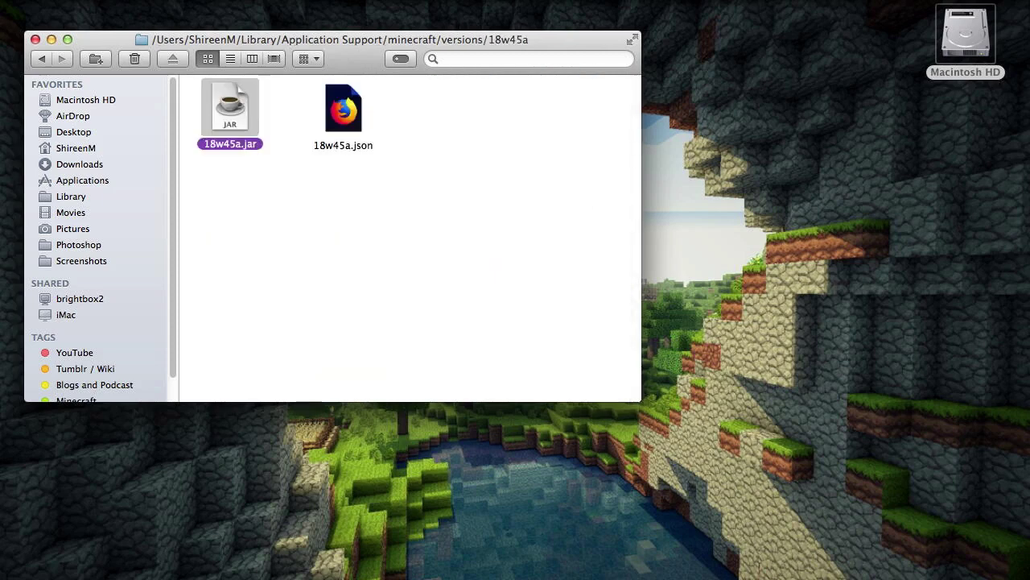
{"action": "left_click_drag", "start_coordinate": [230, 108], "coordinate": [966, 127]}
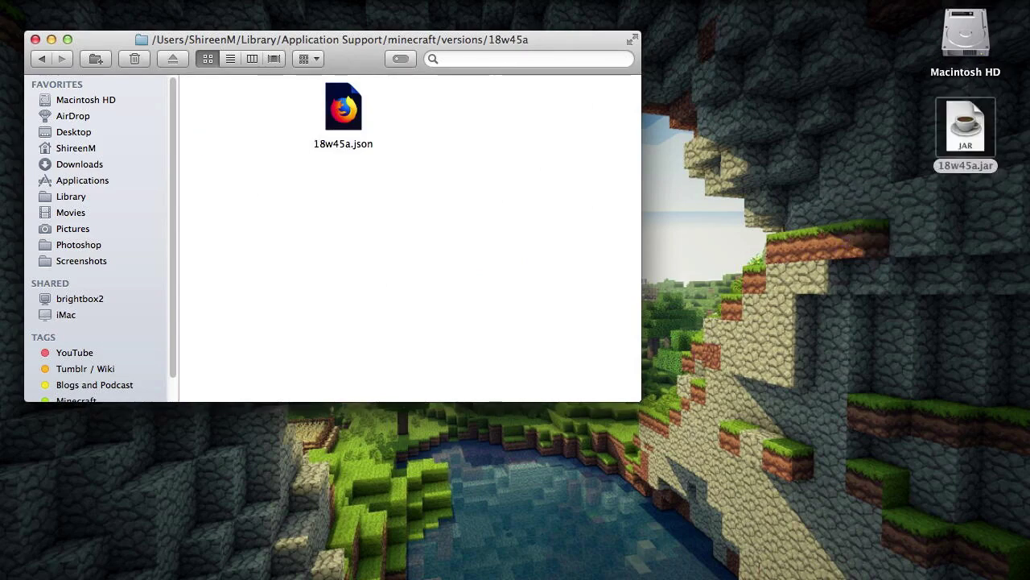
{"action": "left_click", "coordinate": [36, 39]}
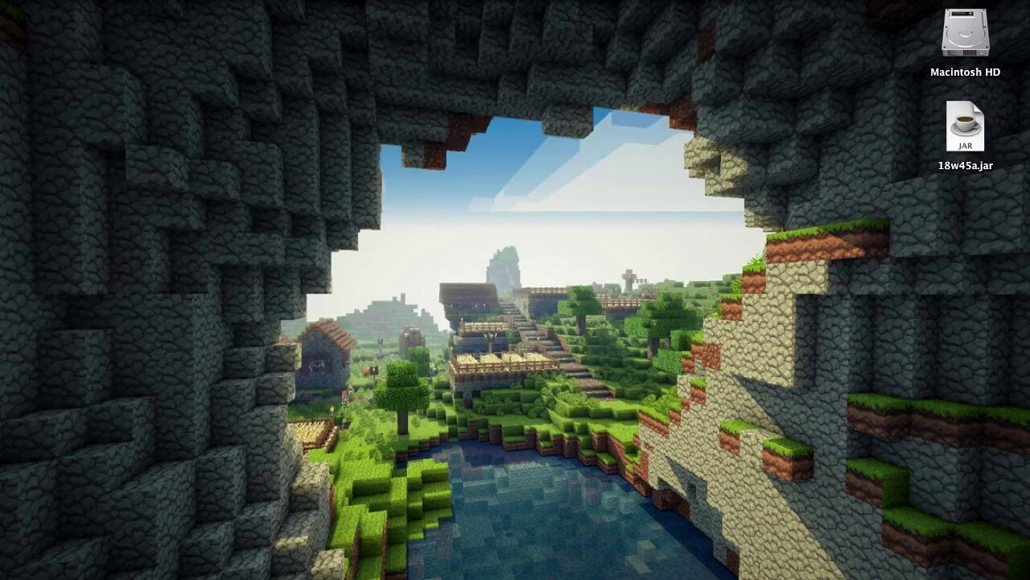
Extract the desktop copy of 18w45a.jar using Archive Utility.
{"action": "right_click", "coordinate": [959, 124]}
{"action": "mouse_move", "coordinate": [816, 145]}
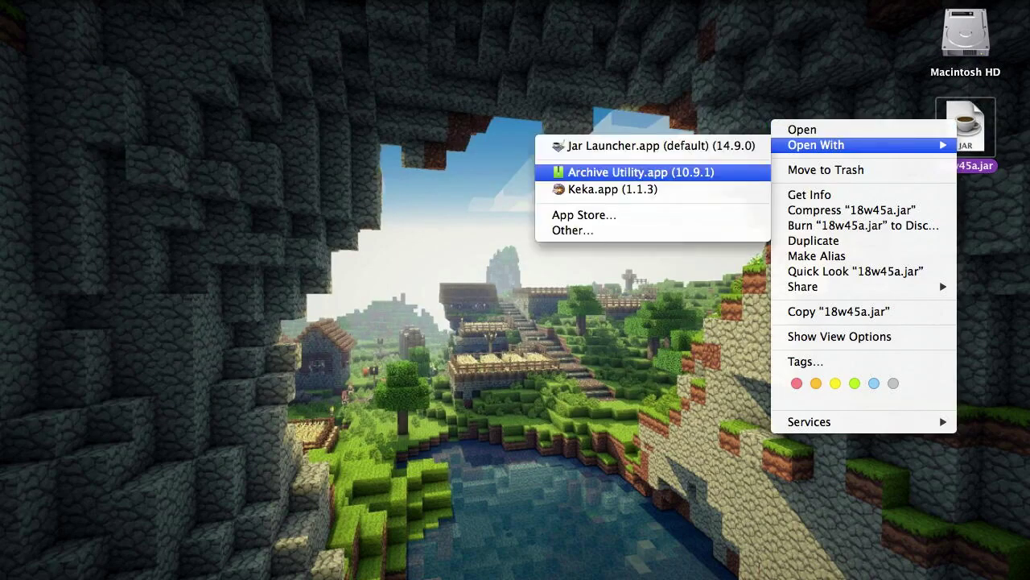
{"action": "left_click", "coordinate": [641, 172]}
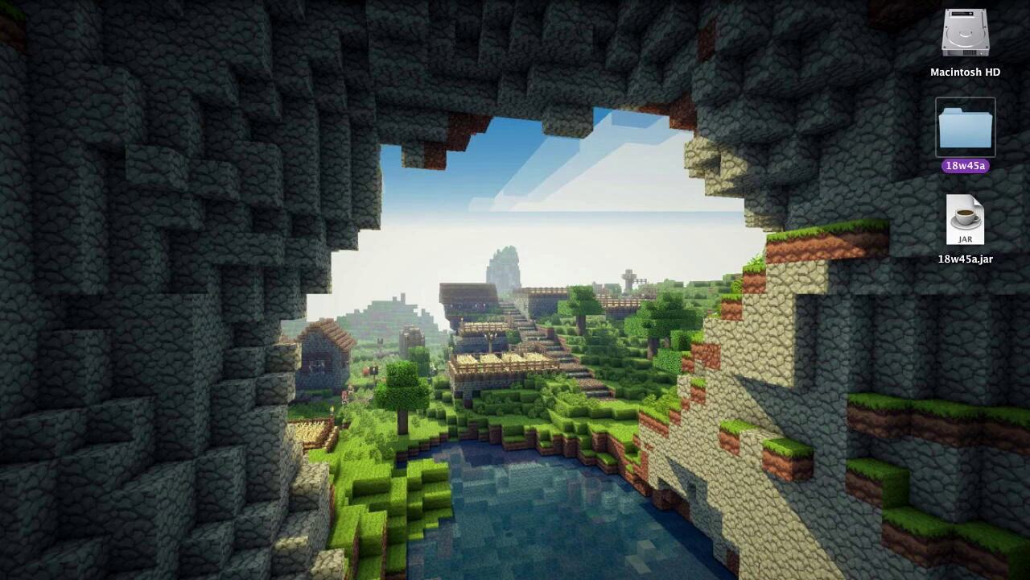
Open the extracted 18w45a folder and arrange its contents by kind.
{"action": "double_click", "coordinate": [966, 128]}
{"action": "left_click", "coordinate": [305, 58]}
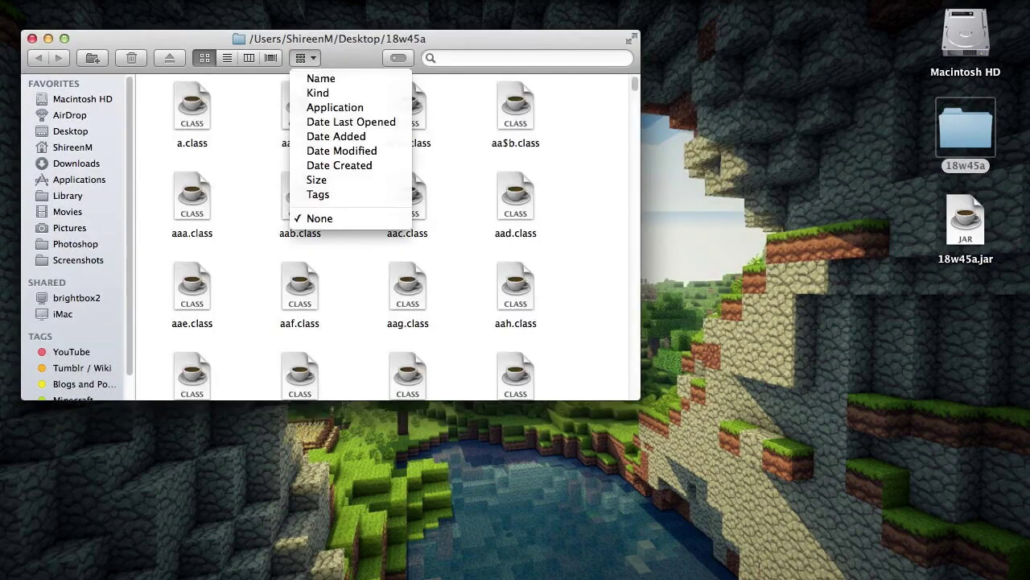
{"action": "left_click", "coordinate": [319, 94]}
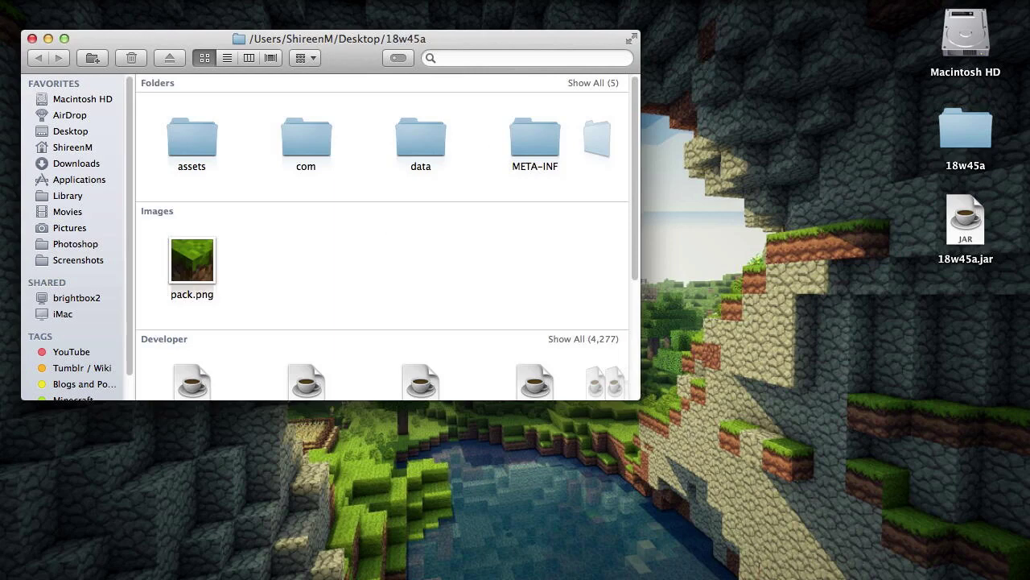
Move pack.png and pack.mcmeta from the extracted 18w45a folder to the desktop.
{"action": "left_click_drag", "start_coordinate": [192, 260], "coordinate": [850, 318]}
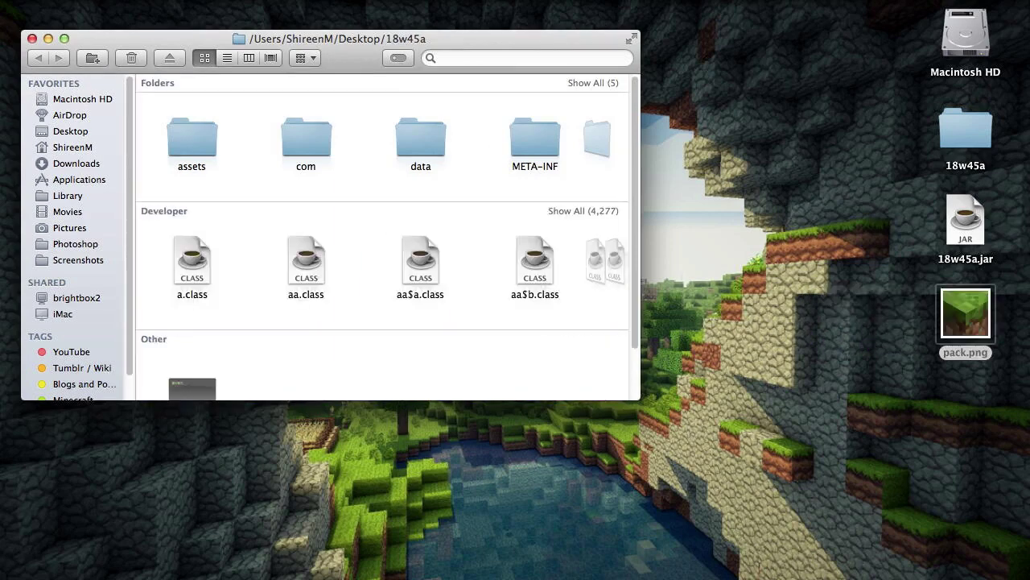
{"action": "scroll", "coordinate": [383, 241], "scroll_direction": "down", "scroll_amount": 2}
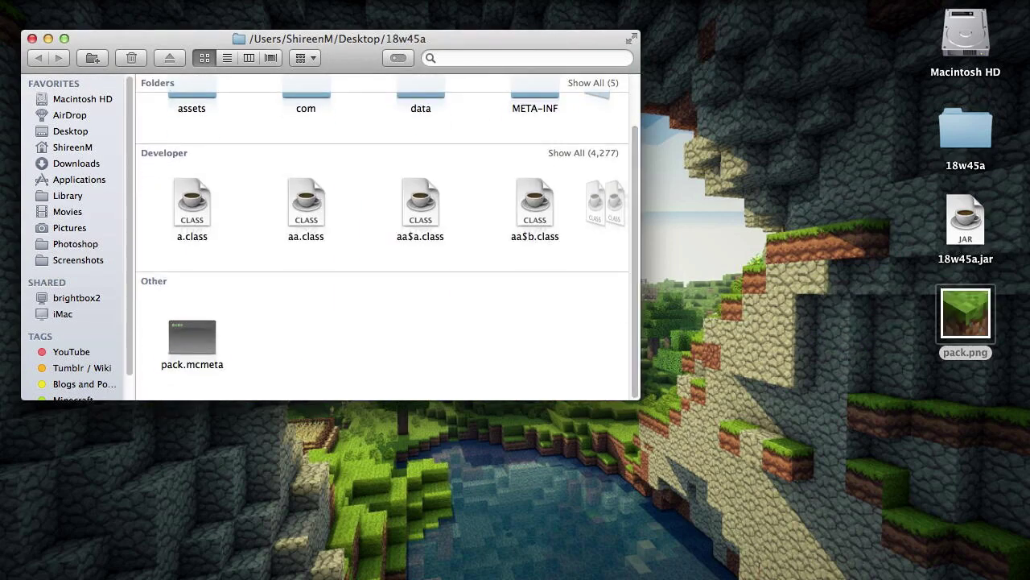
{"action": "left_click", "coordinate": [192, 337]}
{"action": "left_click_drag", "start_coordinate": [192, 337], "coordinate": [784, 418]}
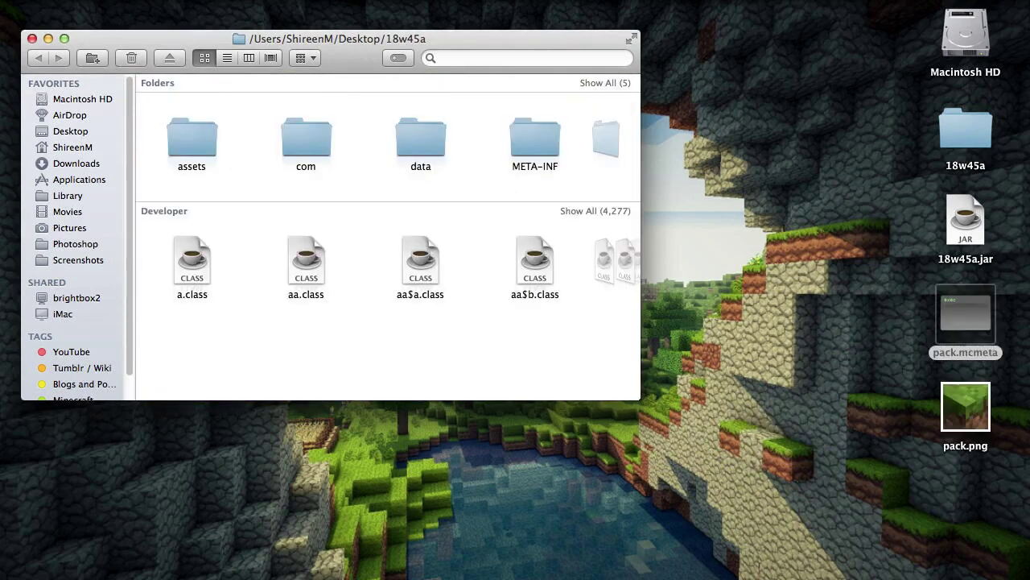
Move the blockstates, texts, textures and models folders from 18w45a/assets/minecraft to the desktop and close the window.
{"action": "double_click", "coordinate": [191, 138]}
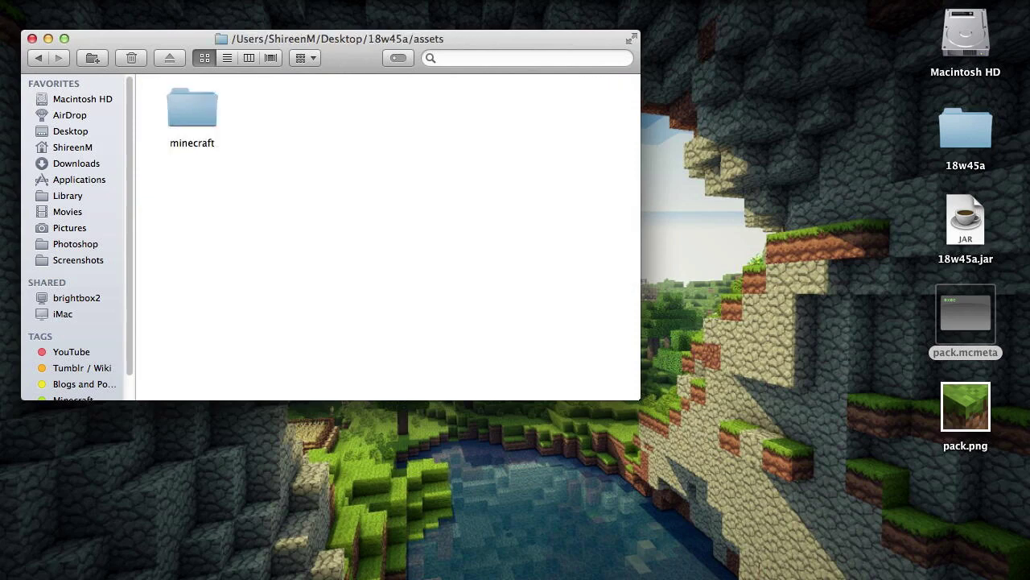
{"action": "double_click", "coordinate": [191, 113]}
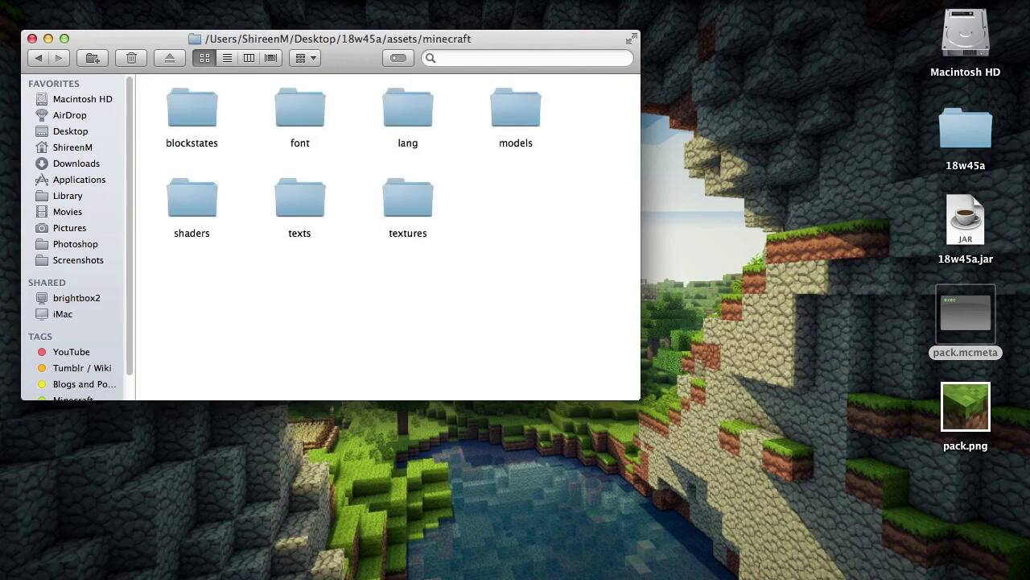
{"action": "left_click", "coordinate": [192, 109]}
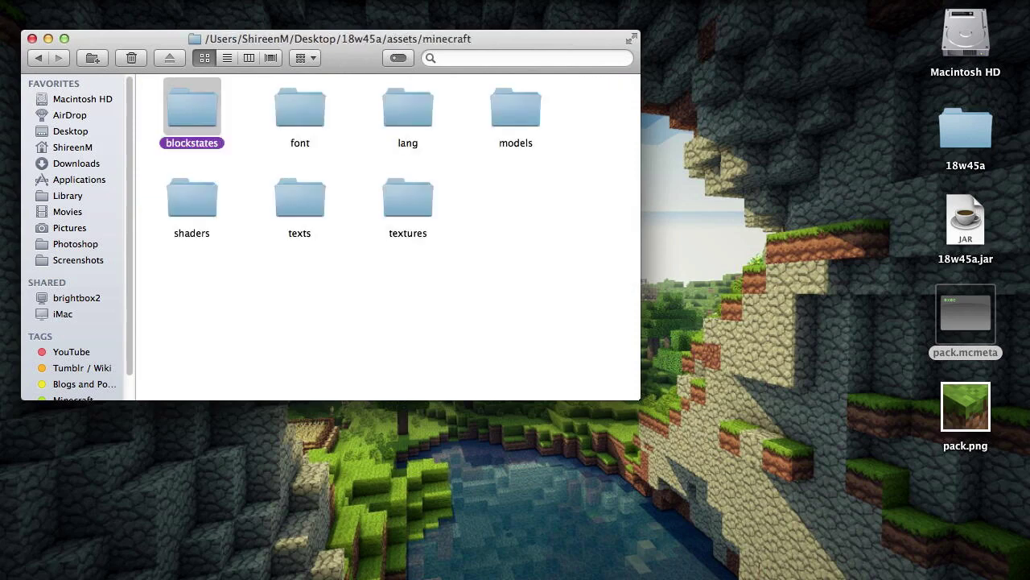
{"action": "left_click", "coordinate": [299, 199], "text": "super"}
{"action": "left_click", "coordinate": [408, 199], "text": "super"}
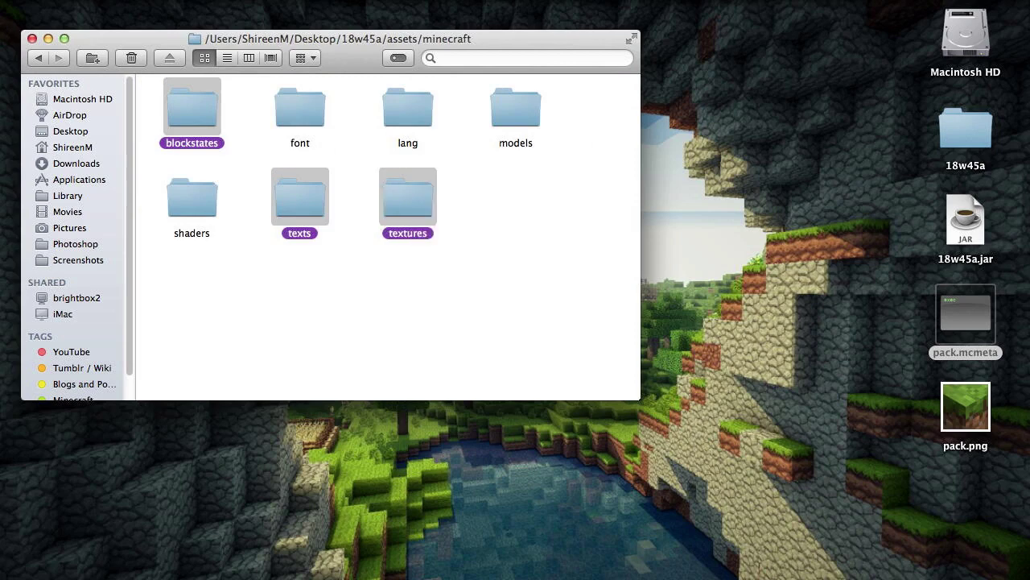
{"action": "left_click", "coordinate": [516, 109], "text": "super"}
{"action": "left_click_drag", "start_coordinate": [516, 108], "coordinate": [738, 160]}
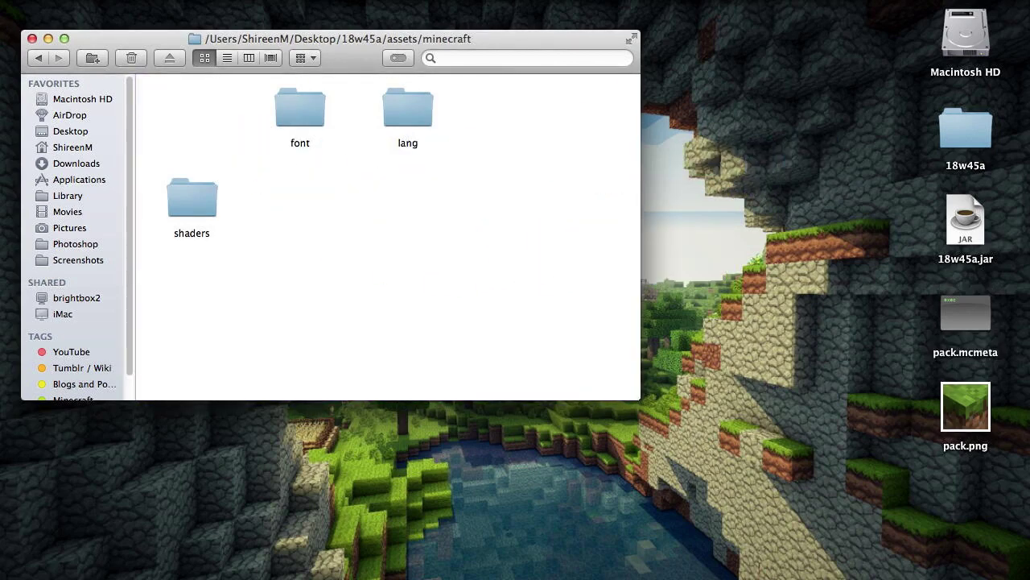
{"action": "left_click", "coordinate": [32, 38]}
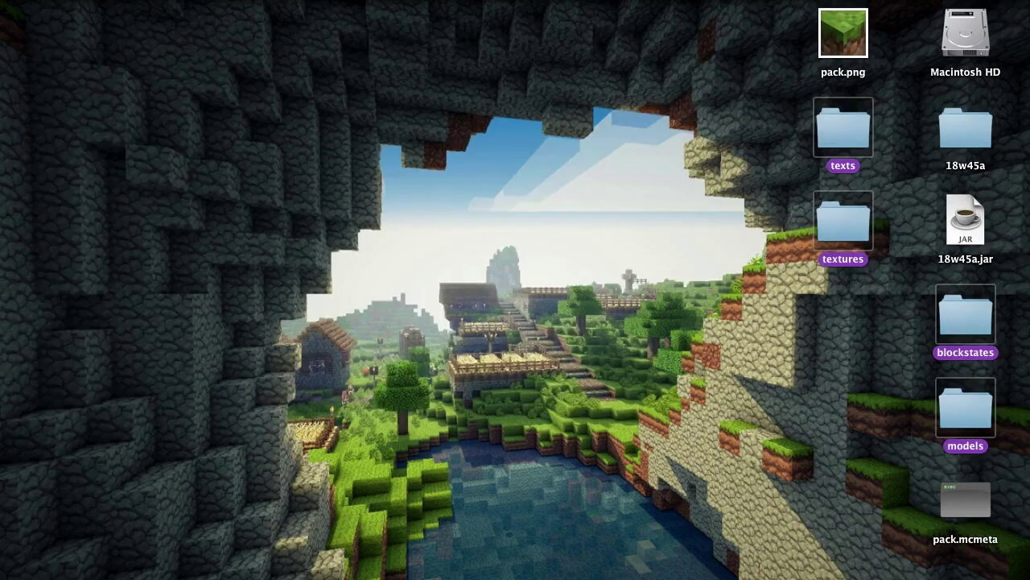
{"action": "left_click", "coordinate": [32, 39]}
Create a new folder named assets on the desktop.
{"action": "right_click", "coordinate": [268, 45]}
{"action": "left_click", "coordinate": [302, 54]}
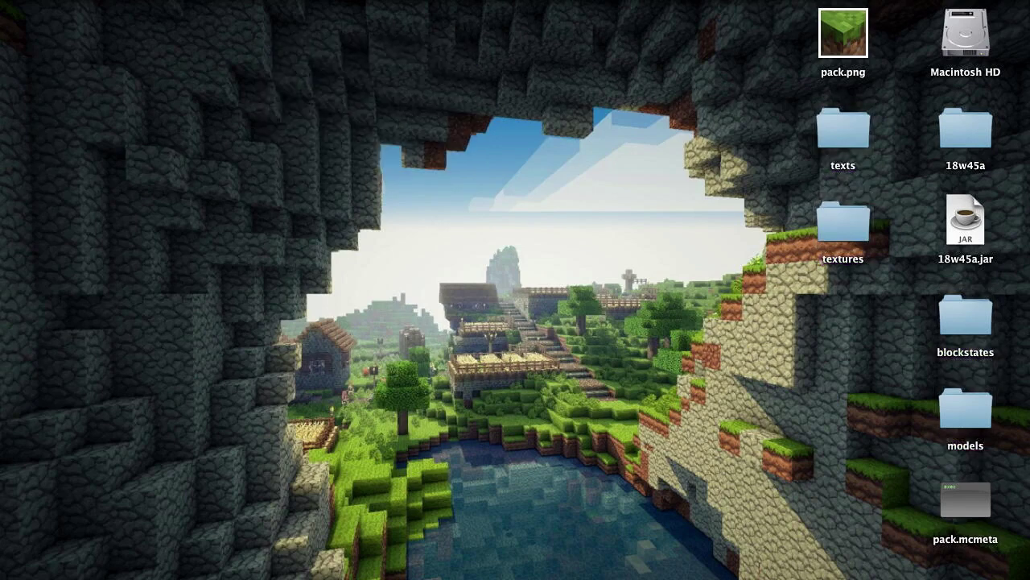
{"action": "type", "text": "assets"}
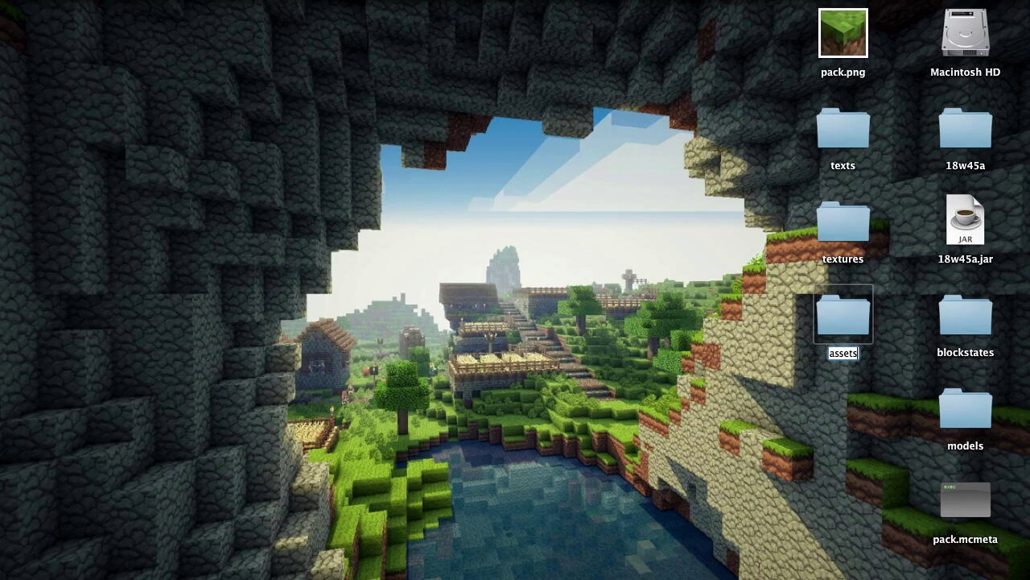
{"action": "key", "text": "Return"}
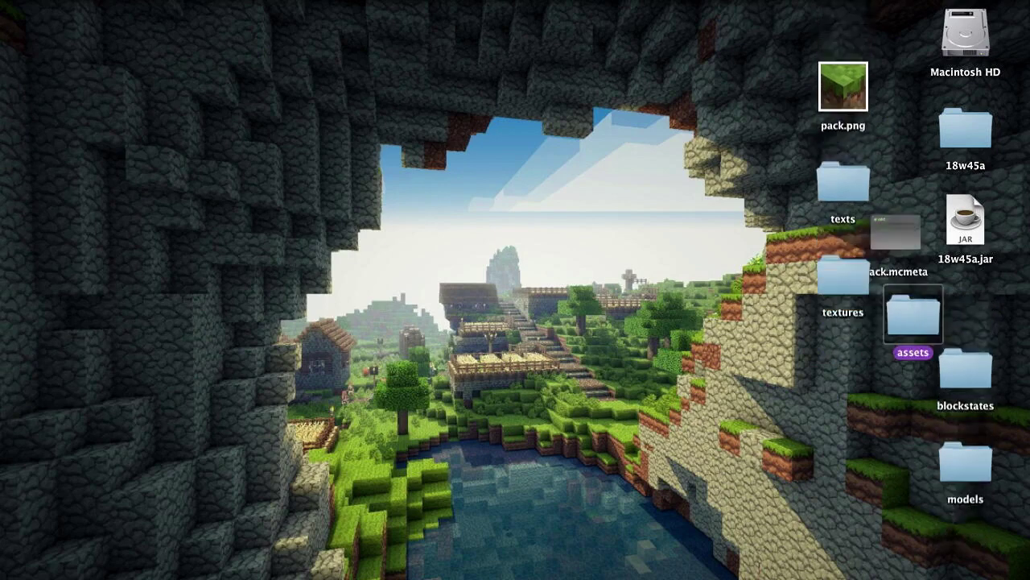
Create a folder named minecraft inside the new assets folder.
{"action": "double_click", "coordinate": [966, 315]}
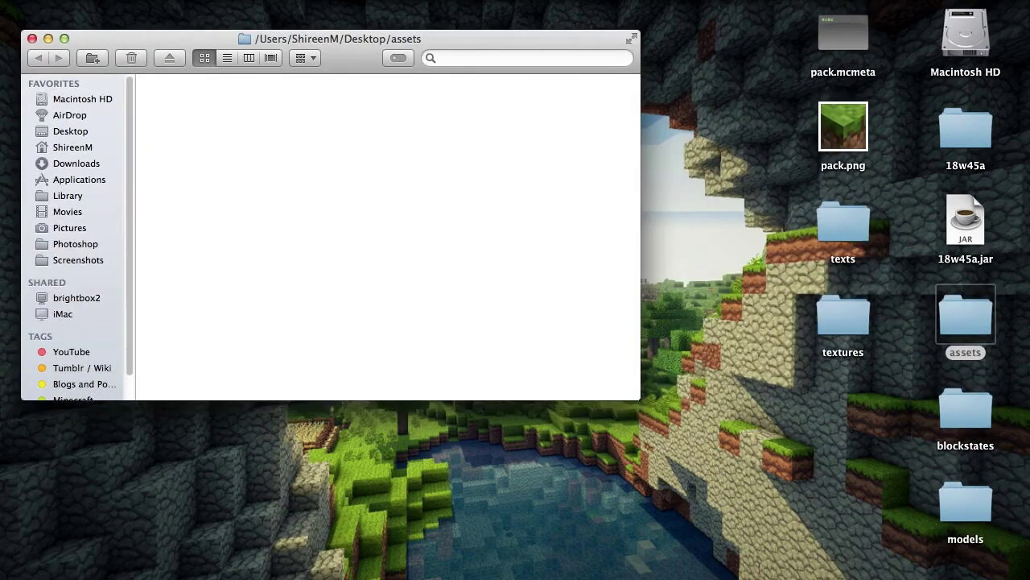
{"action": "right_click", "coordinate": [175, 85]}
{"action": "left_click", "coordinate": [223, 94]}
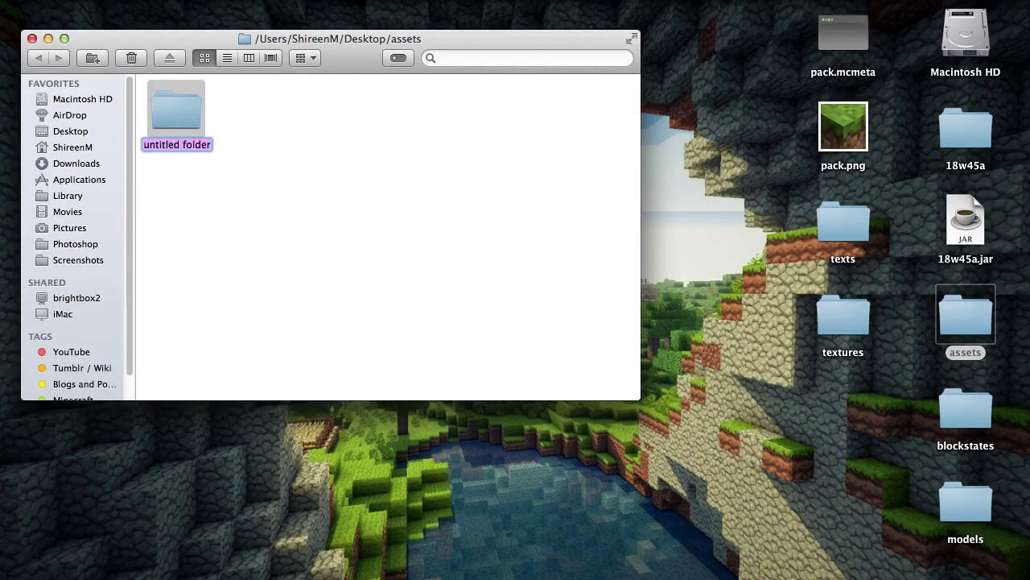
{"action": "type", "text": "mine"}
{"action": "key", "text": "BackSpace"}
{"action": "key", "text": "BackSpace"}
{"action": "key", "text": "BackSpace"}
{"action": "type", "text": "ine"}
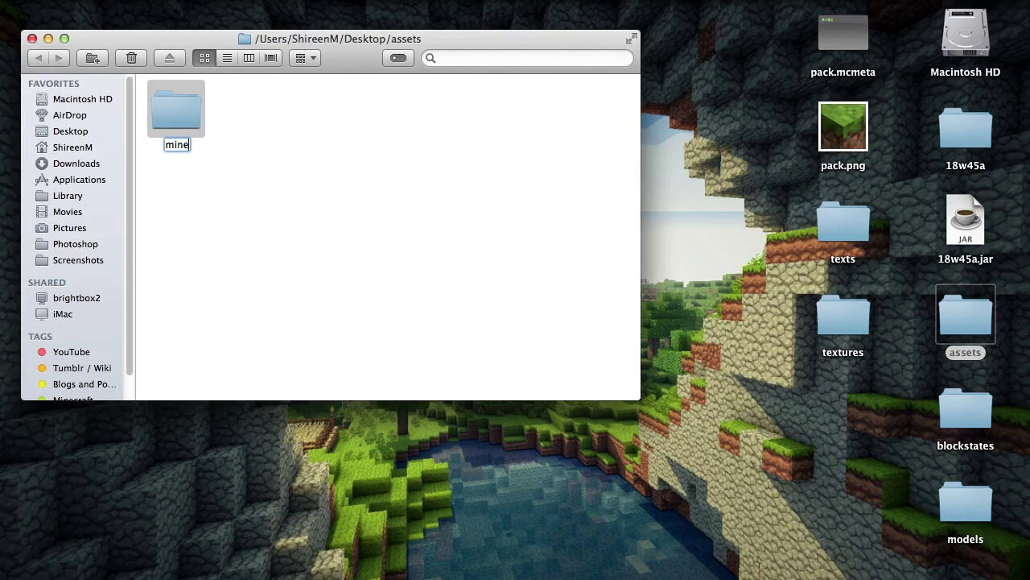
{"action": "type", "text": "craft"}
{"action": "key", "text": "Return"}
{"action": "left_click", "coordinate": [233, 108]}
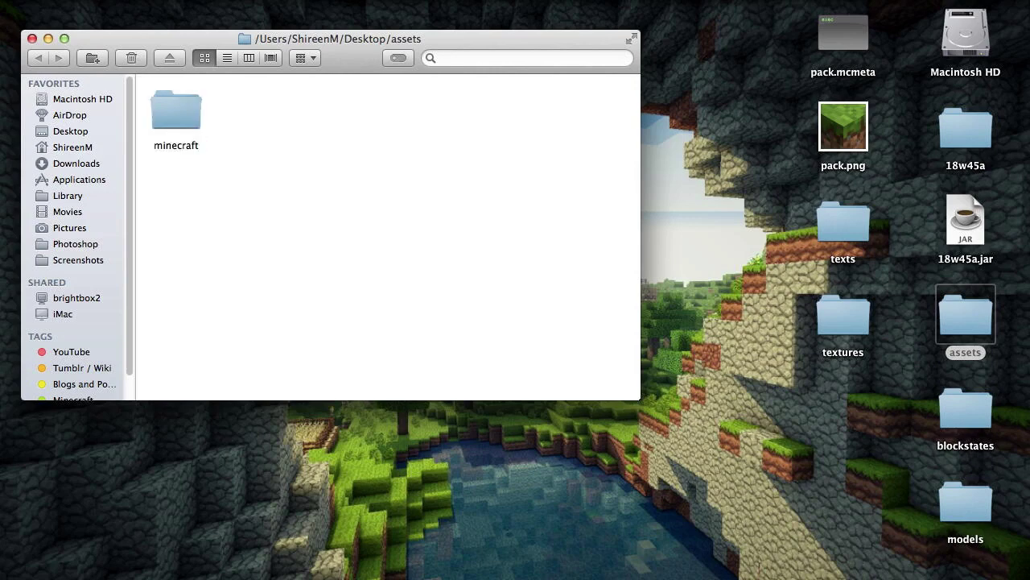
Move the texts, textures, blockstates and models folders from the desktop into assets/minecraft.
{"action": "double_click", "coordinate": [175, 111]}
{"action": "left_click", "coordinate": [843, 224]}
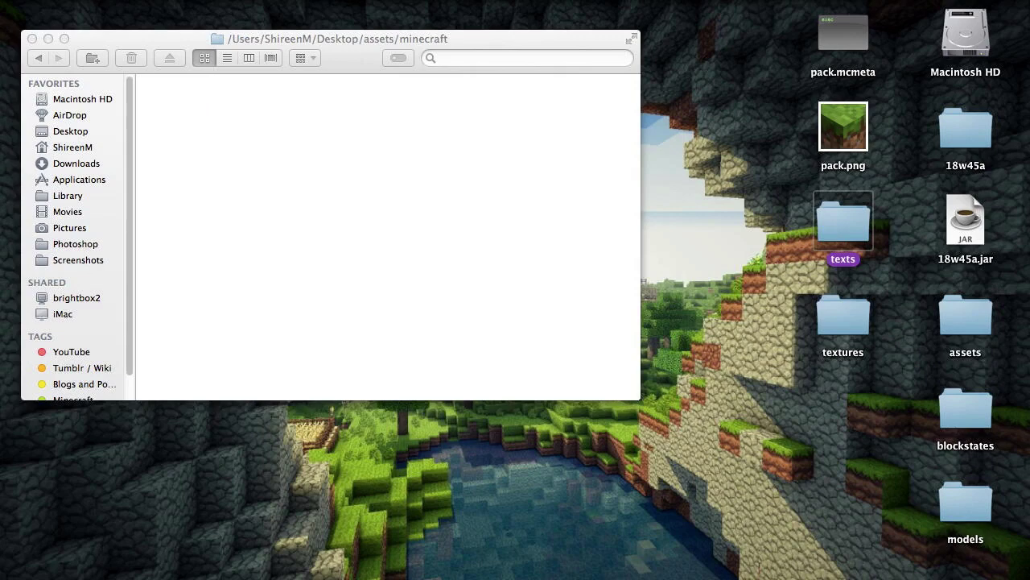
{"action": "left_click", "coordinate": [843, 315], "text": "super"}
{"action": "left_click", "coordinate": [965, 410], "text": "super"}
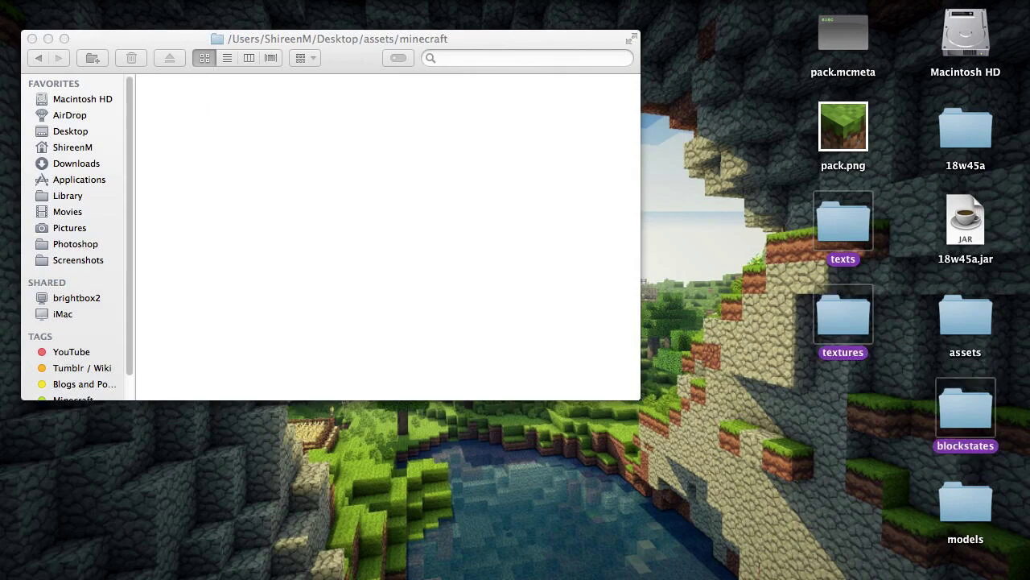
{"action": "left_click", "coordinate": [965, 503], "text": "super"}
{"action": "left_click_drag", "start_coordinate": [845, 228], "coordinate": [381, 170]}
{"action": "left_click", "coordinate": [314, 241]}
Arrange the contents of assets/minecraft by name and close the folder window.
{"action": "left_click_drag", "start_coordinate": [338, 39], "coordinate": [338, 39]}
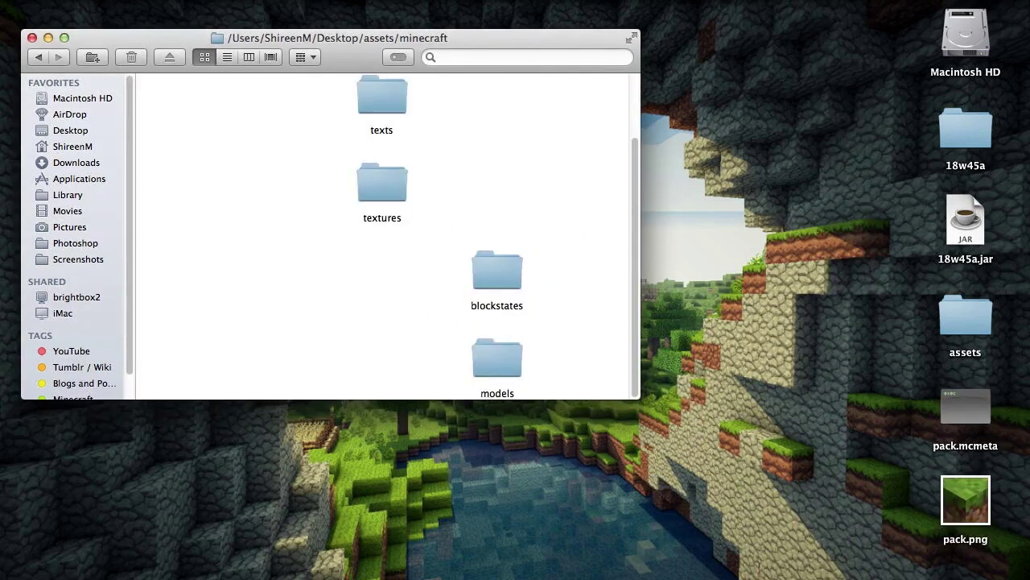
{"action": "left_click", "coordinate": [305, 57]}
{"action": "left_click", "coordinate": [314, 76]}
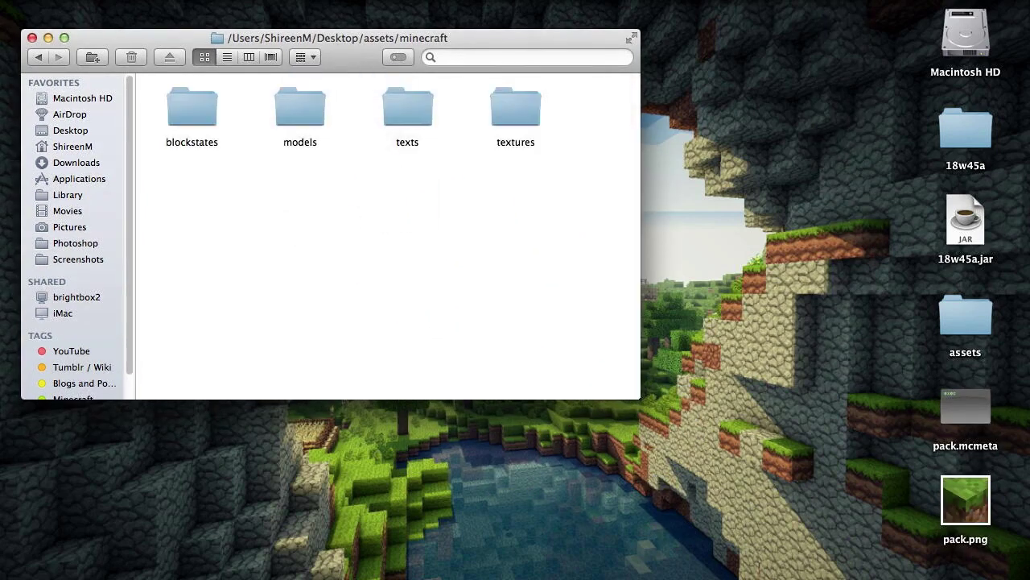
{"action": "left_click", "coordinate": [38, 57]}
{"action": "key", "text": "super+w"}
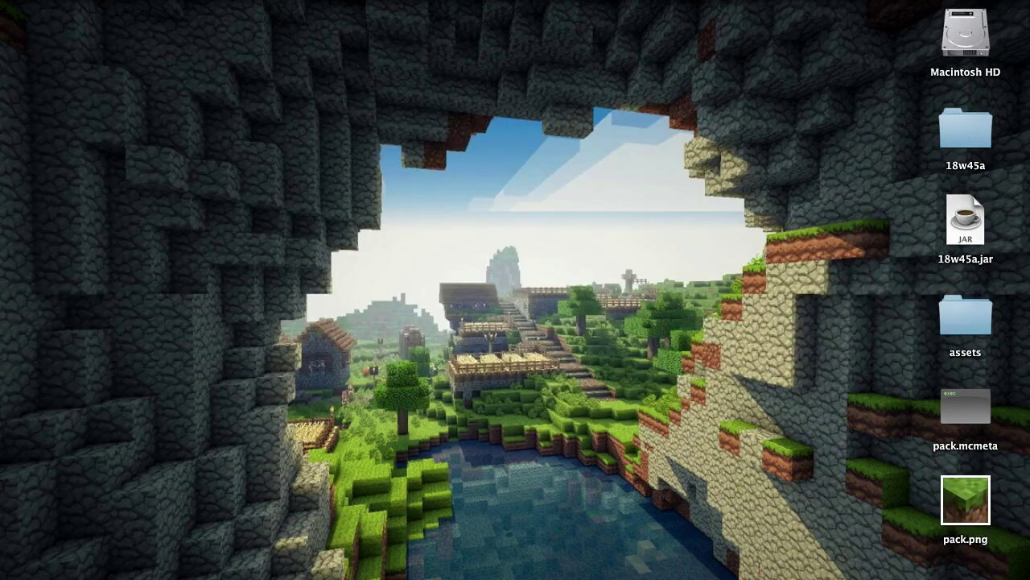
Compress the assets folder, pack.mcmeta and pack.png on the desktop together into one zip archive.
{"action": "left_click", "coordinate": [965, 316]}
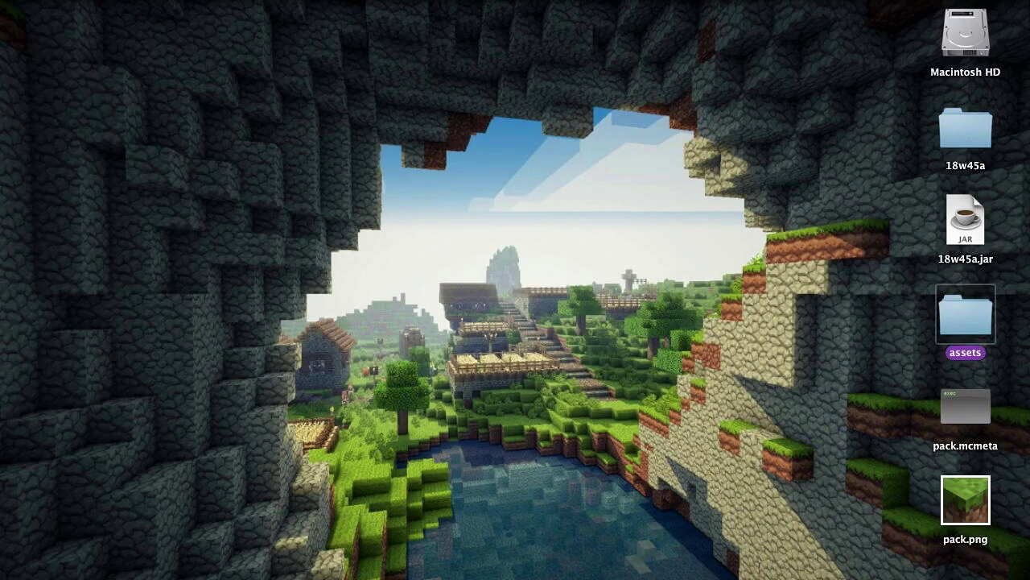
{"action": "left_click", "coordinate": [965, 407], "text": "super"}
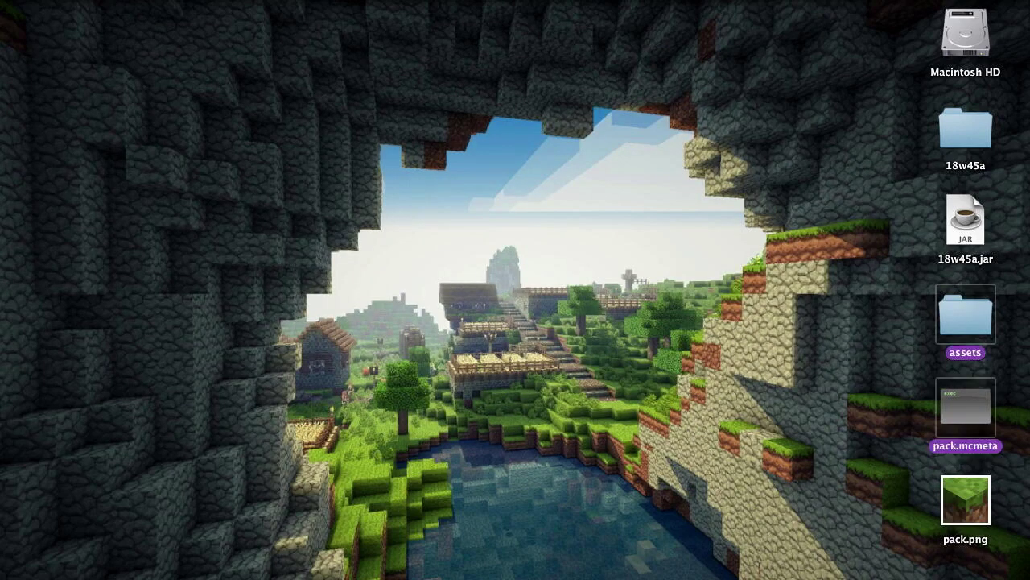
{"action": "left_click", "coordinate": [965, 500], "text": "super"}
{"action": "right_click", "coordinate": [965, 499]}
{"action": "mouse_move", "coordinate": [853, 308]}
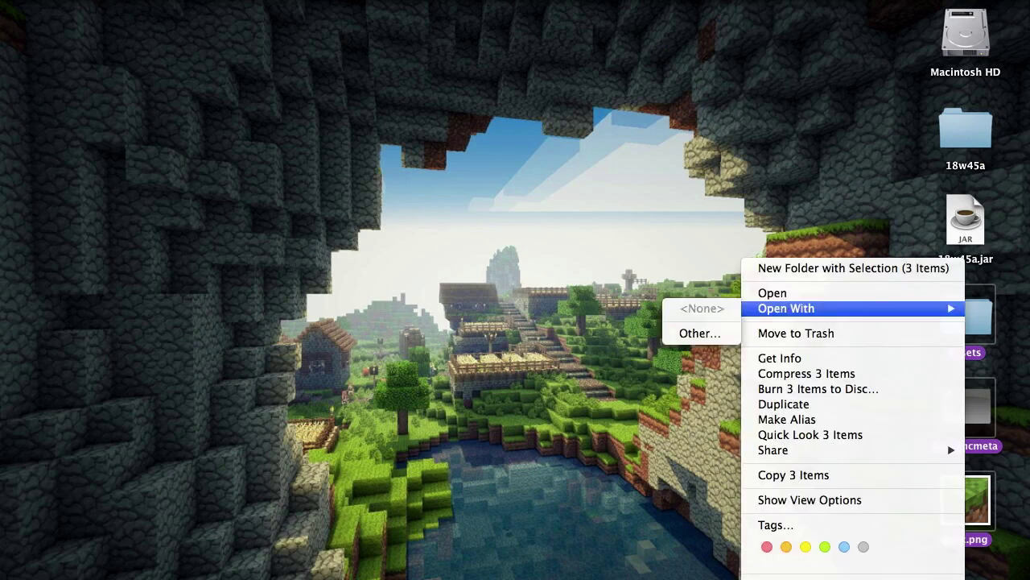
{"action": "left_click", "coordinate": [806, 373]}
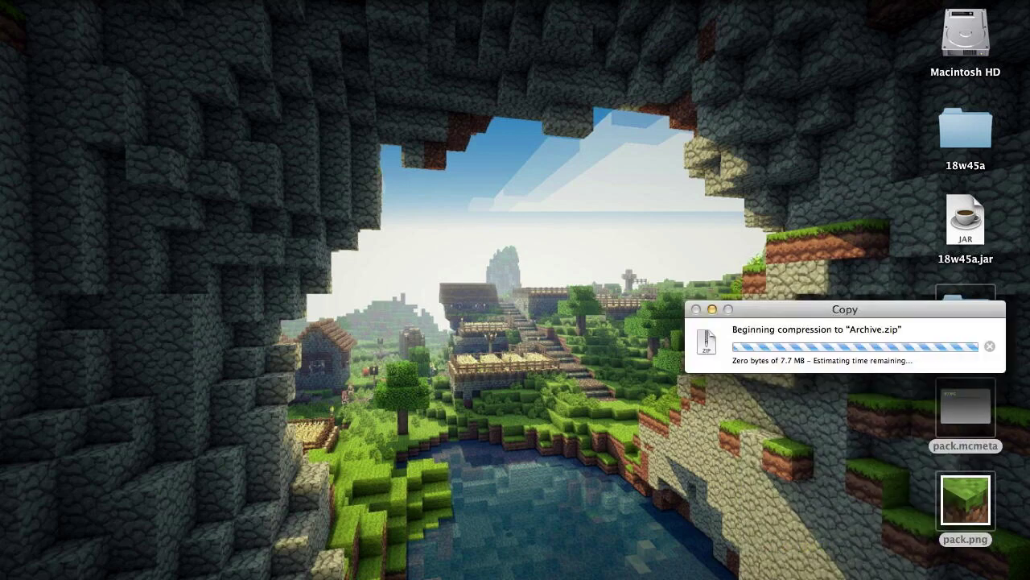
{"action": "left_click", "coordinate": [807, 374]}
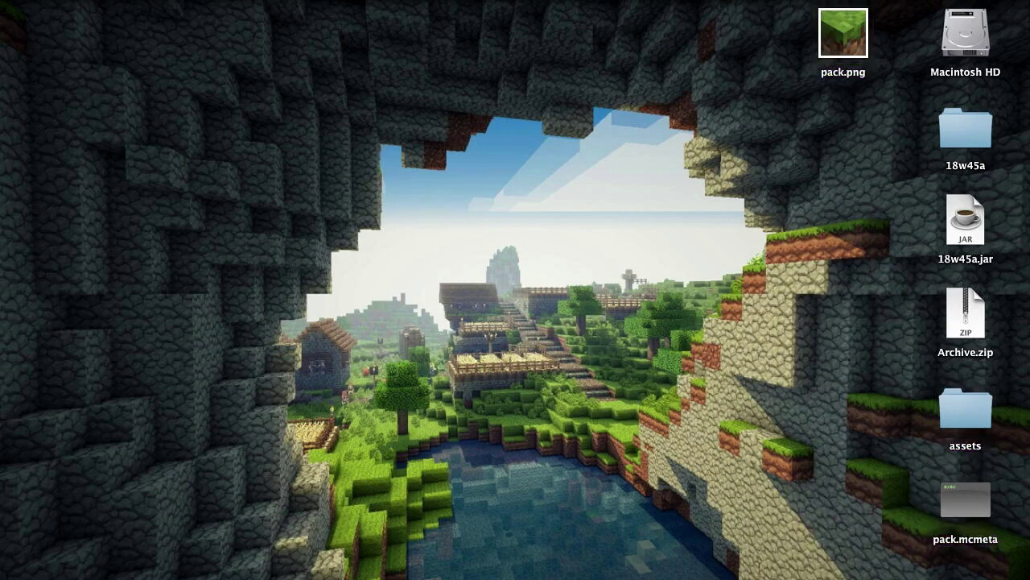
Rename the new zip archive on the desktop as Minecraft 1.14 Pack.zip.
{"action": "left_click", "coordinate": [965, 314]}
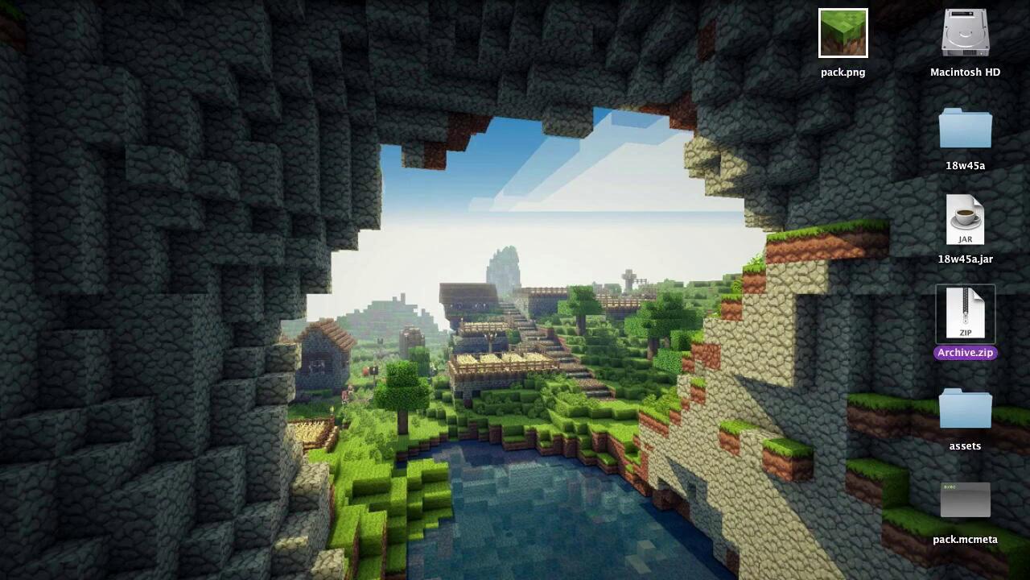
{"action": "key", "text": "Return"}
{"action": "type", "text": "Minecraft "}
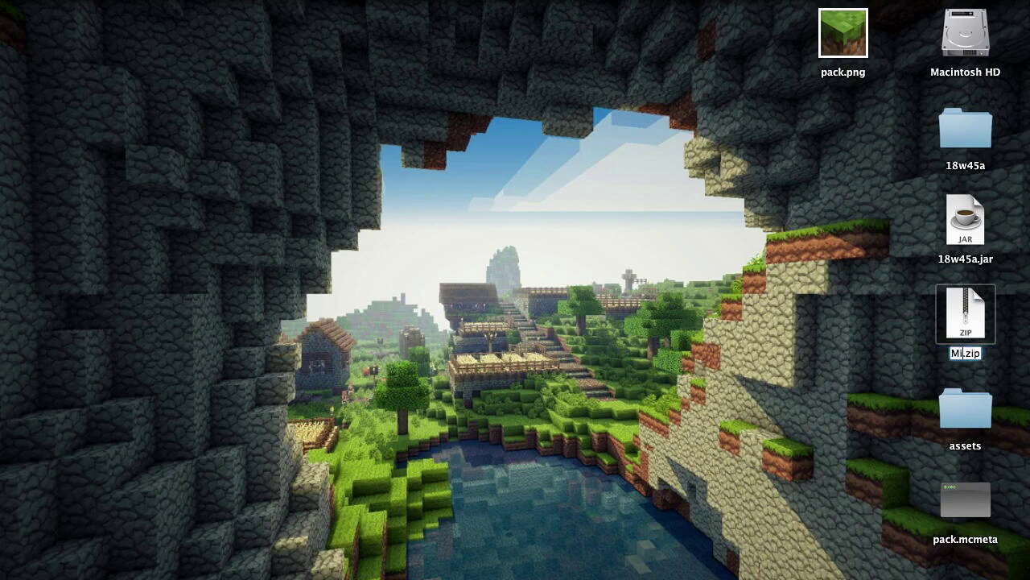
{"action": "type", "text": "1.14 Pack"}
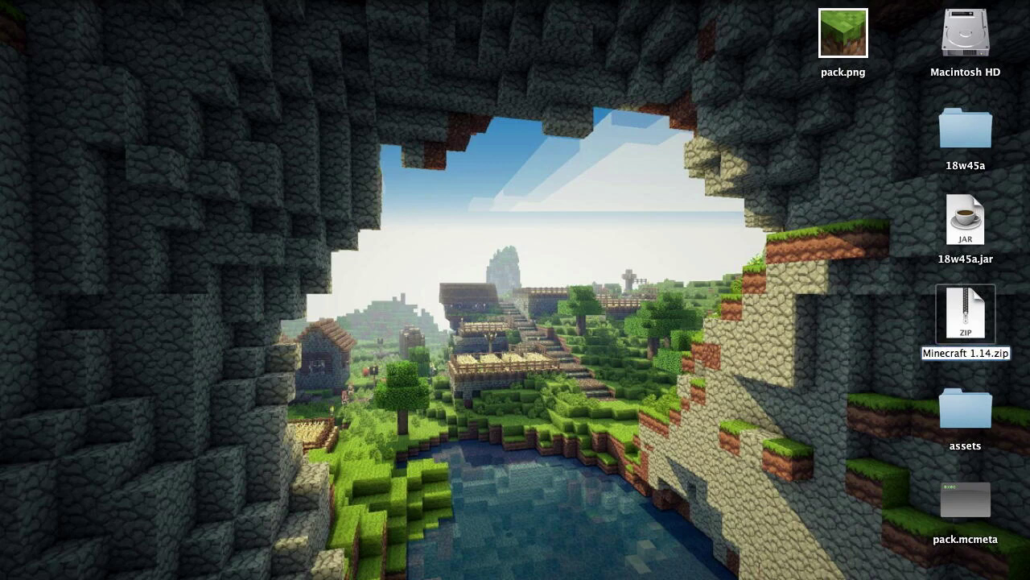
{"action": "key", "text": "Return"}
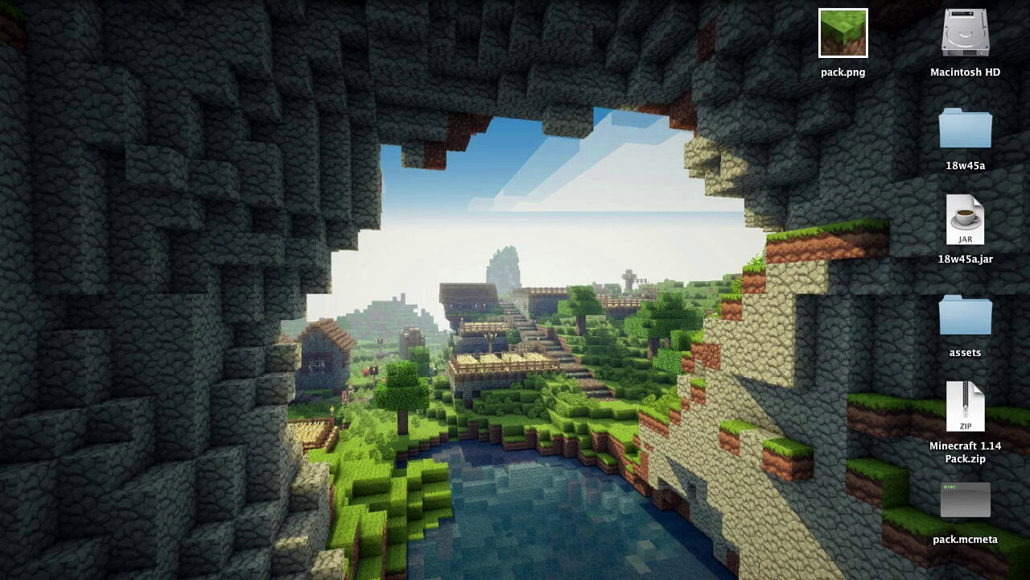
Open the desktop's pack.mcmeta in TextEdit and examine its pack_format line.
{"action": "right_click", "coordinate": [962, 501]}
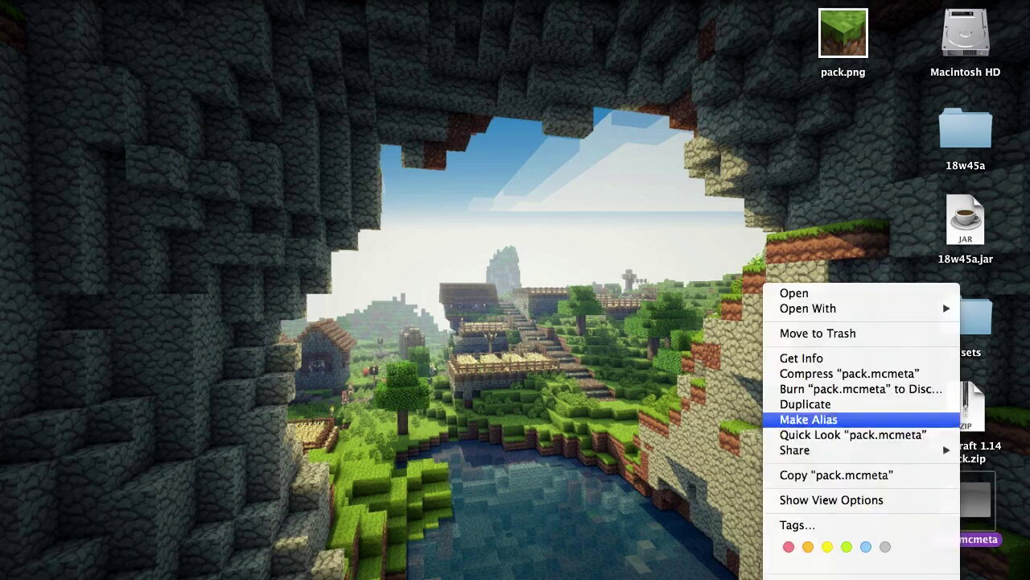
{"action": "mouse_move", "coordinate": [854, 309]}
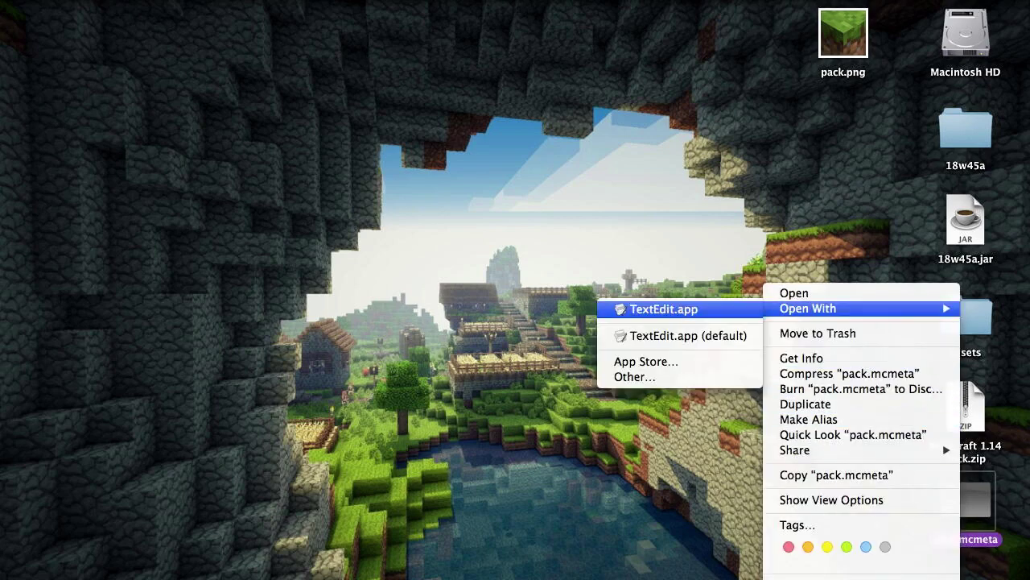
{"action": "left_click", "coordinate": [664, 309]}
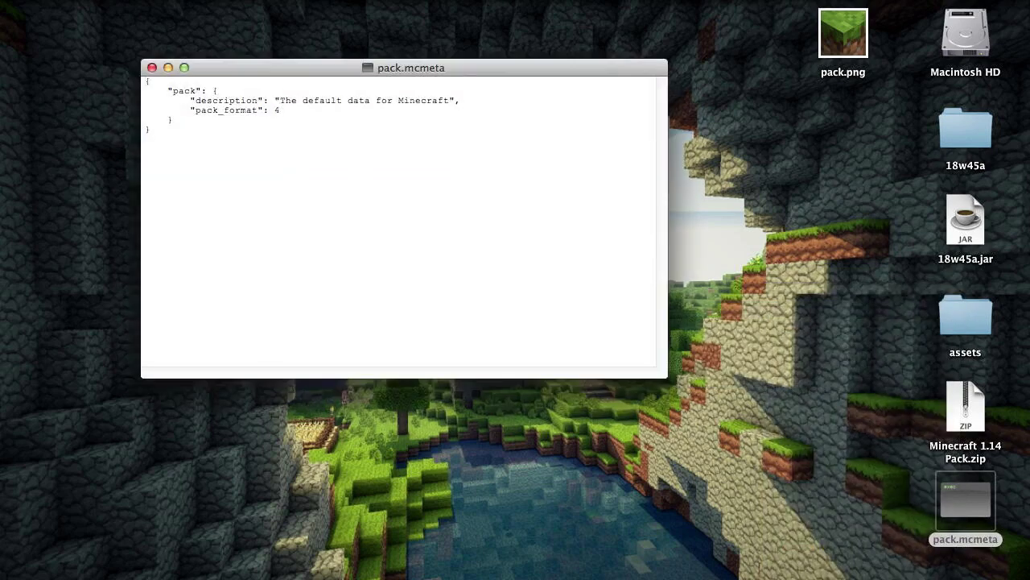
{"action": "left_click_drag", "start_coordinate": [270, 110], "coordinate": [291, 110]}
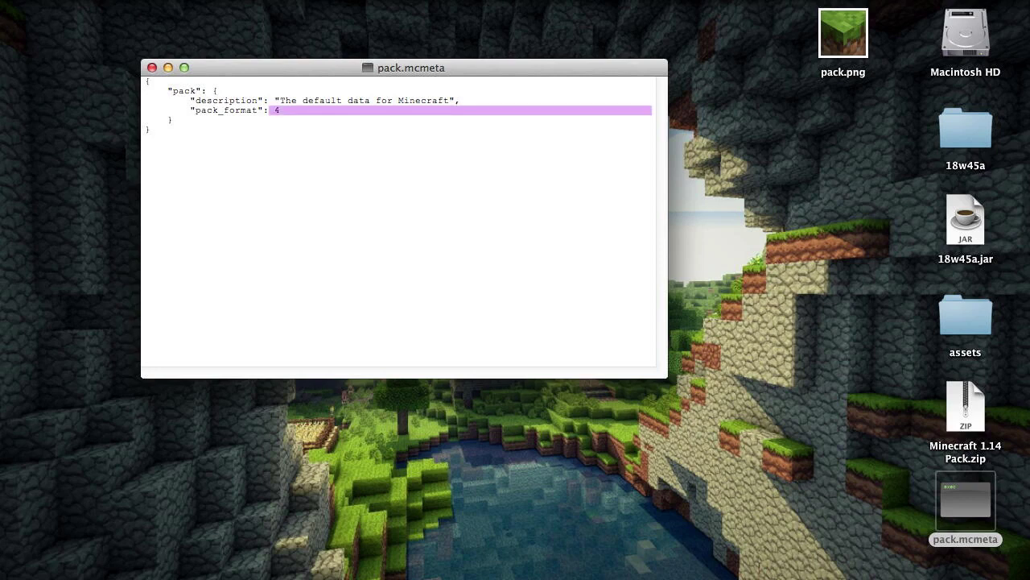
{"action": "left_click", "coordinate": [281, 110]}
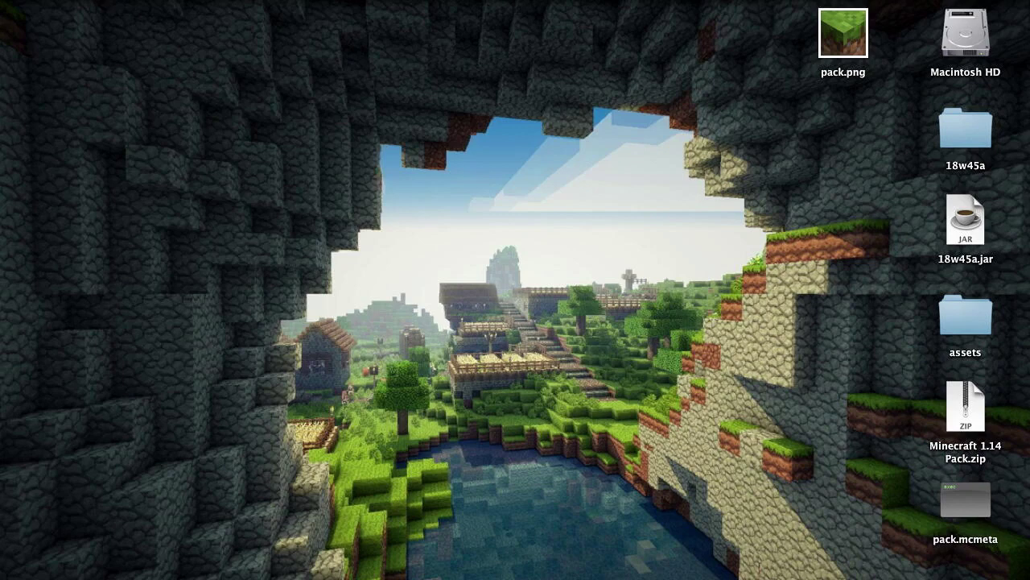
Open the resourcepacks folder under the home folder's Library/Application Support/minecraft.
{"action": "double_click", "coordinate": [965, 36]}
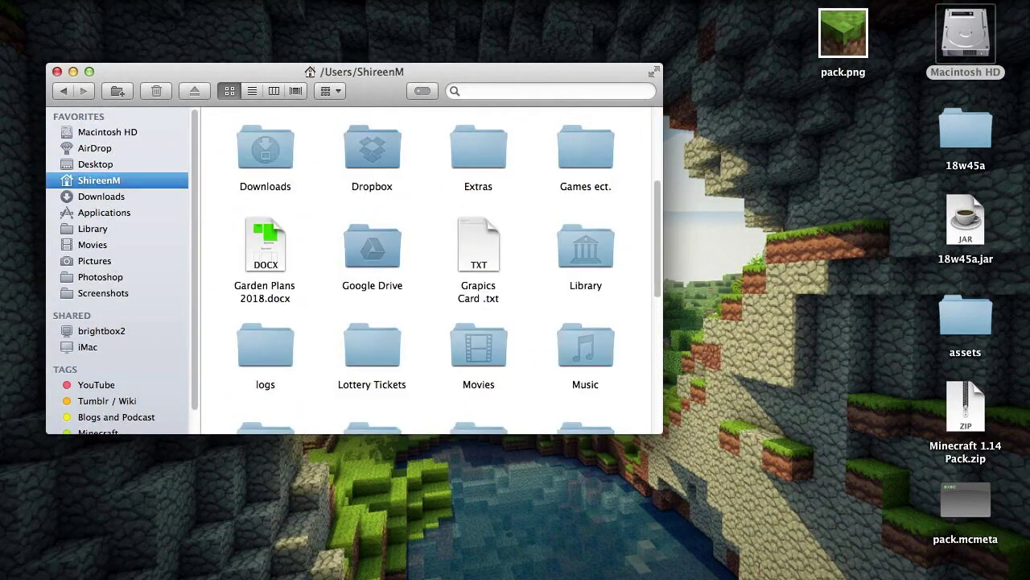
{"action": "double_click", "coordinate": [586, 247]}
{"action": "double_click", "coordinate": [586, 146]}
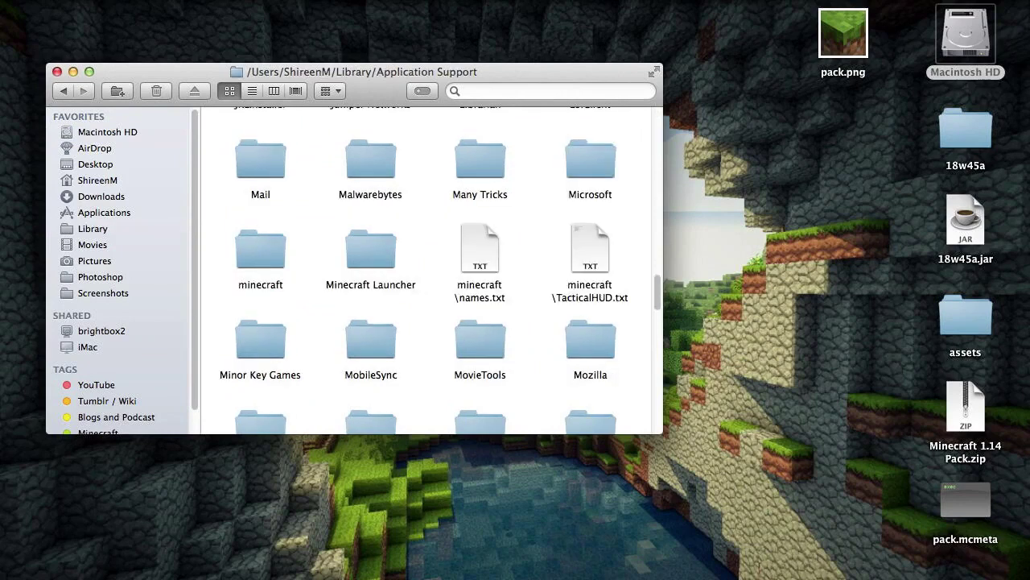
{"action": "type", "text": "minecraft"}
{"action": "key", "text": "super+Down"}
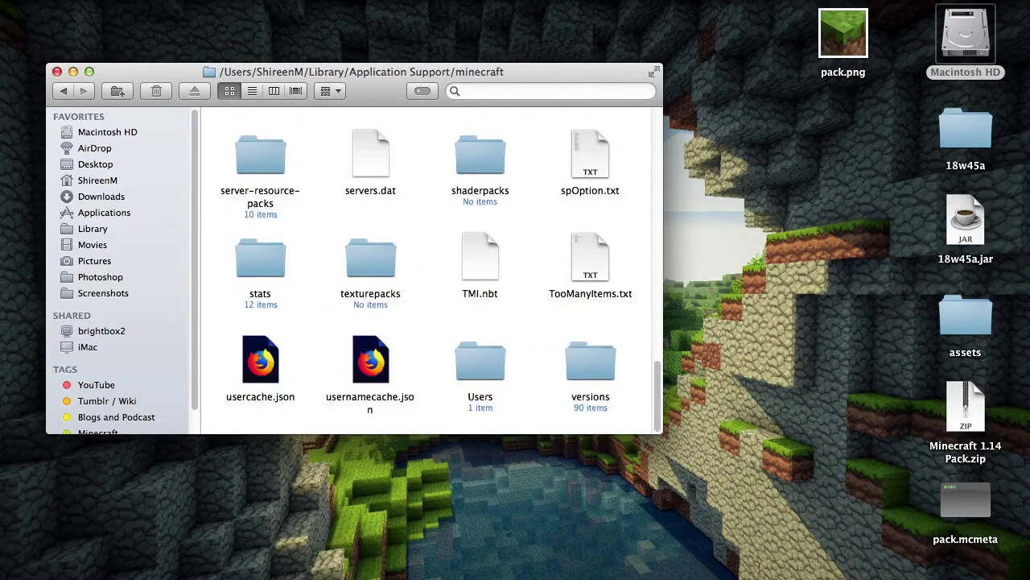
{"action": "type", "text": "resourcepacks"}
{"action": "key", "text": "super+Down"}
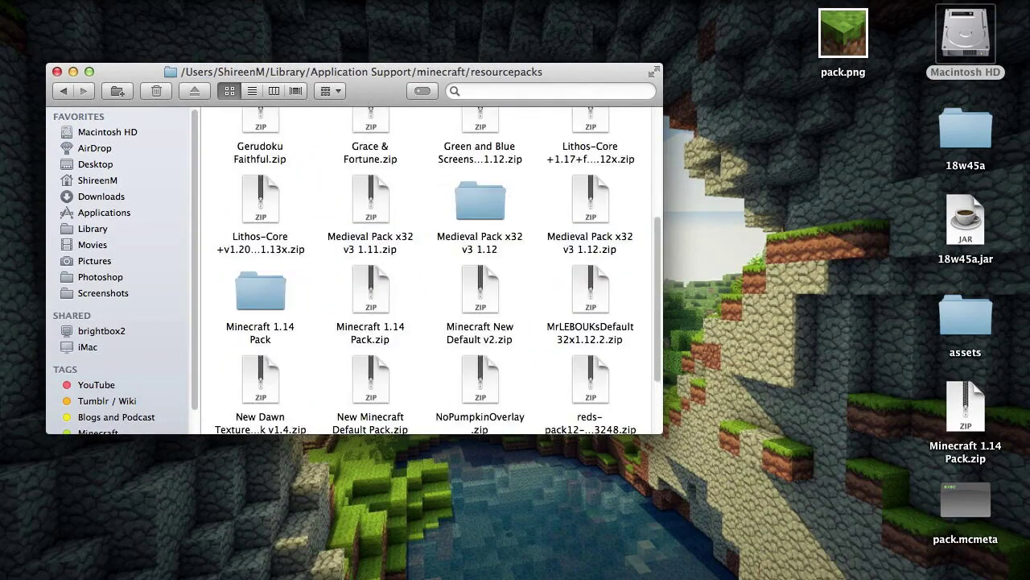
Move Minecraft 1.14 Pack.zip from the desktop into resourcepacks, replacing the older copy, and close the folder window.
{"action": "left_click_drag", "start_coordinate": [355, 72], "coordinate": [329, 46]}
{"action": "left_click", "coordinate": [966, 41]}
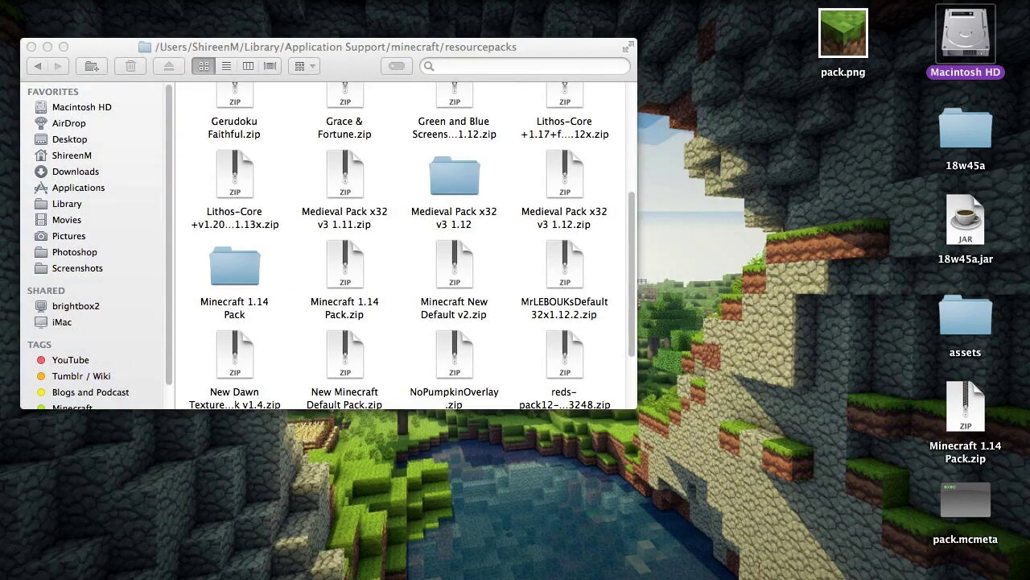
{"action": "left_click", "coordinate": [966, 407]}
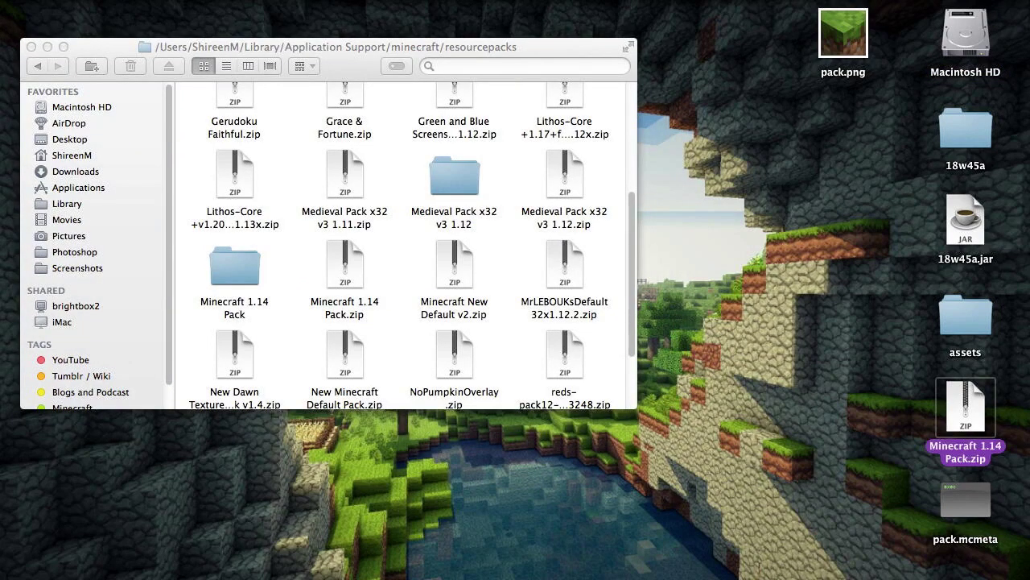
{"action": "left_click_drag", "start_coordinate": [966, 410], "coordinate": [386, 302]}
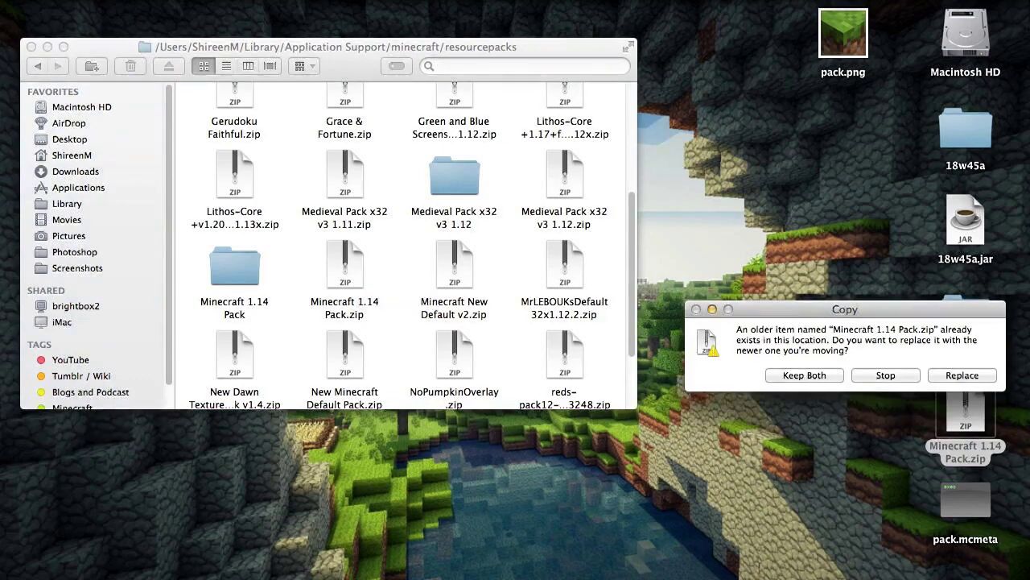
{"action": "left_click", "coordinate": [962, 375]}
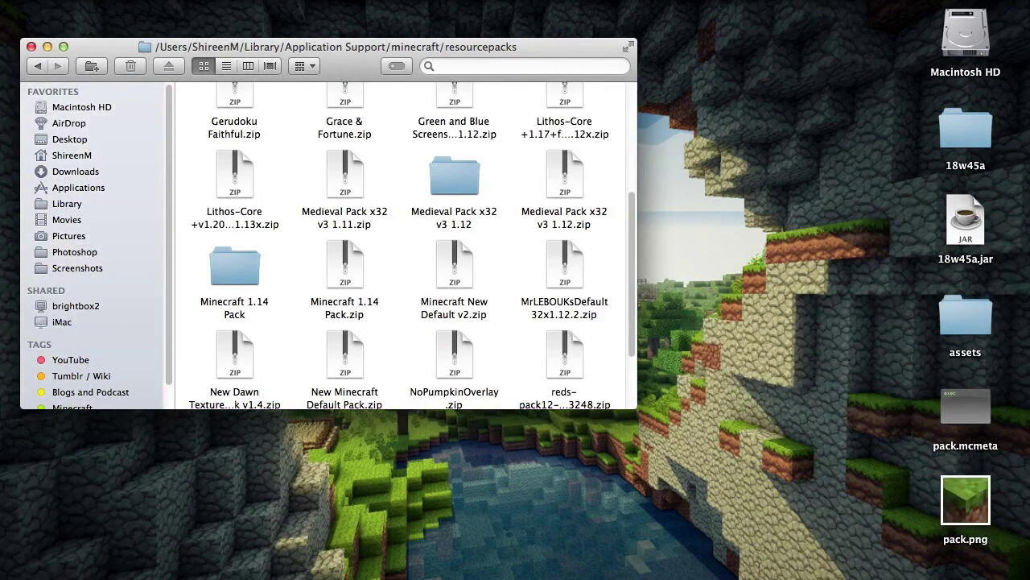
{"action": "left_click", "coordinate": [31, 47]}
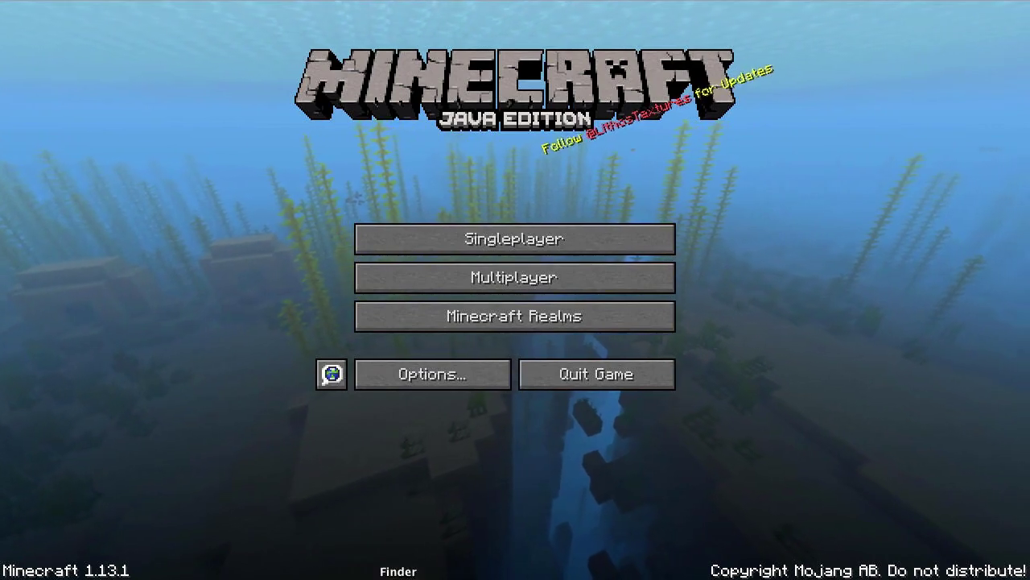
Switch from the game to Finder and open Library/Application Support/minecraft/resourcepacks.
{"action": "left_click", "coordinate": [398, 578]}
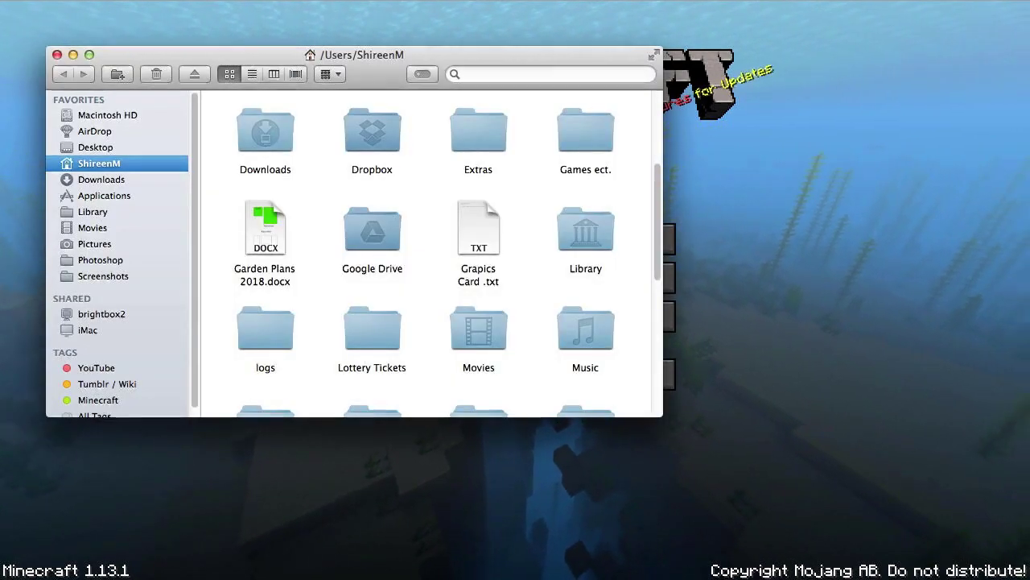
{"action": "left_click", "coordinate": [94, 212]}
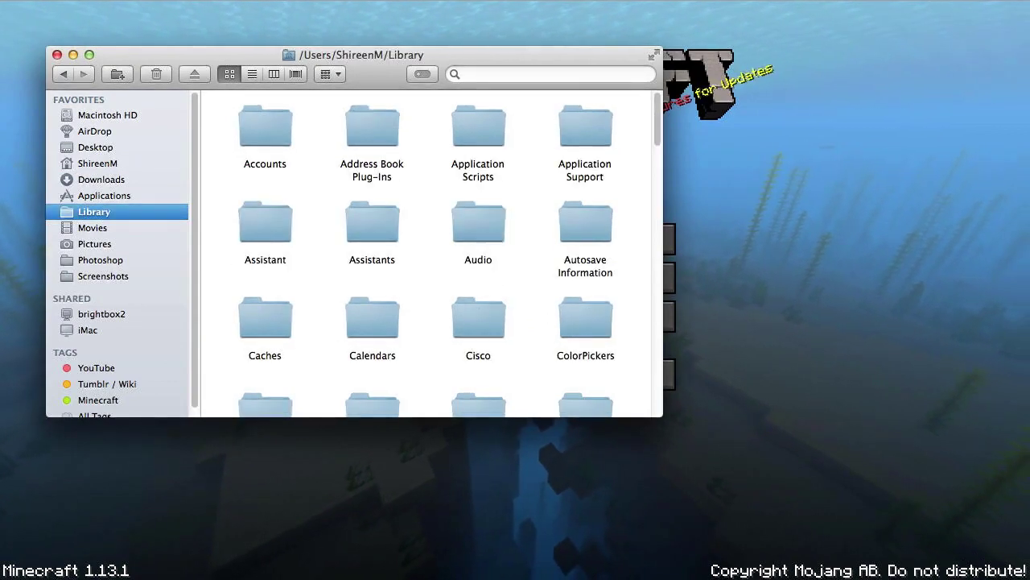
{"action": "double_click", "coordinate": [586, 128]}
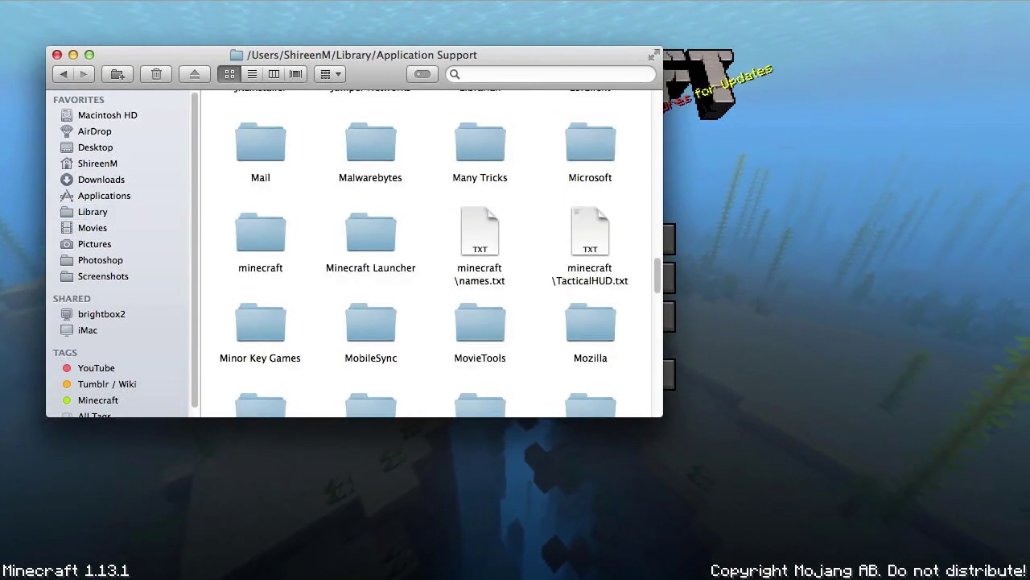
{"action": "double_click", "coordinate": [260, 234]}
{"action": "left_click", "coordinate": [260, 232]}
{"action": "double_click", "coordinate": [260, 232]}
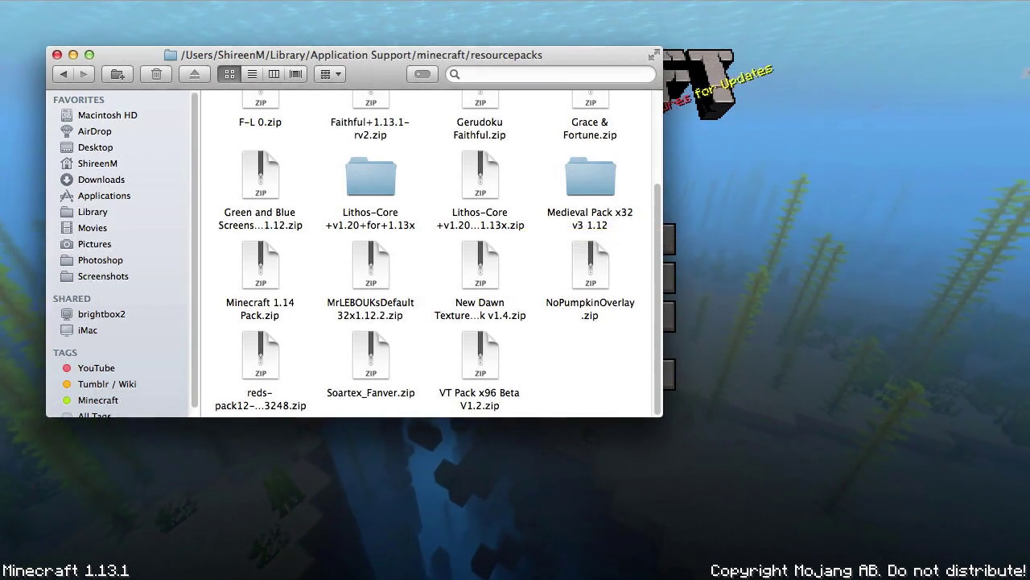
Unzip Minecraft 1.14 Pack.zip in resourcepacks and open the extracted Minecraft 1.14 Pack folder.
{"action": "left_click", "coordinate": [260, 266]}
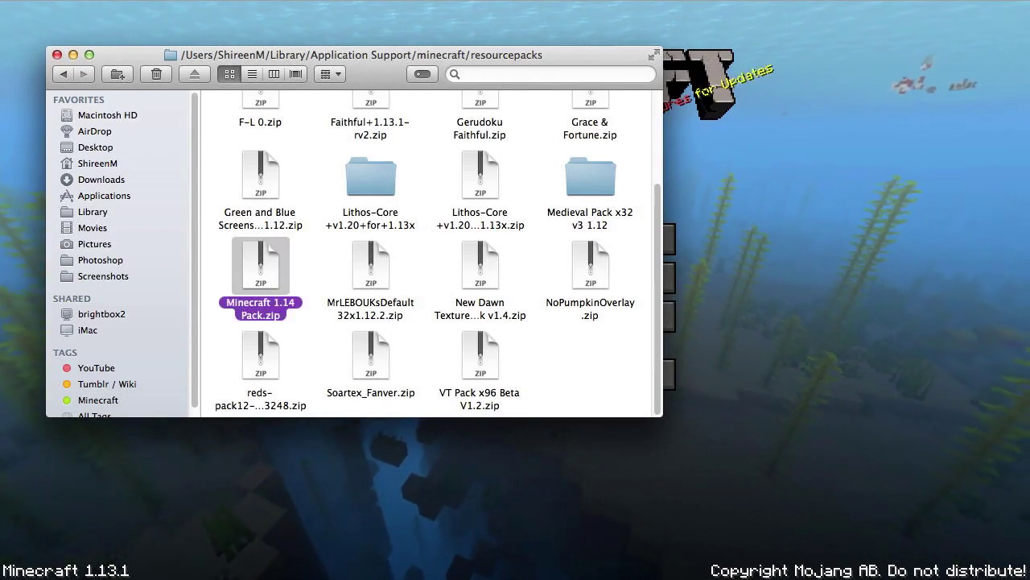
{"action": "key", "text": "super+Tab"}
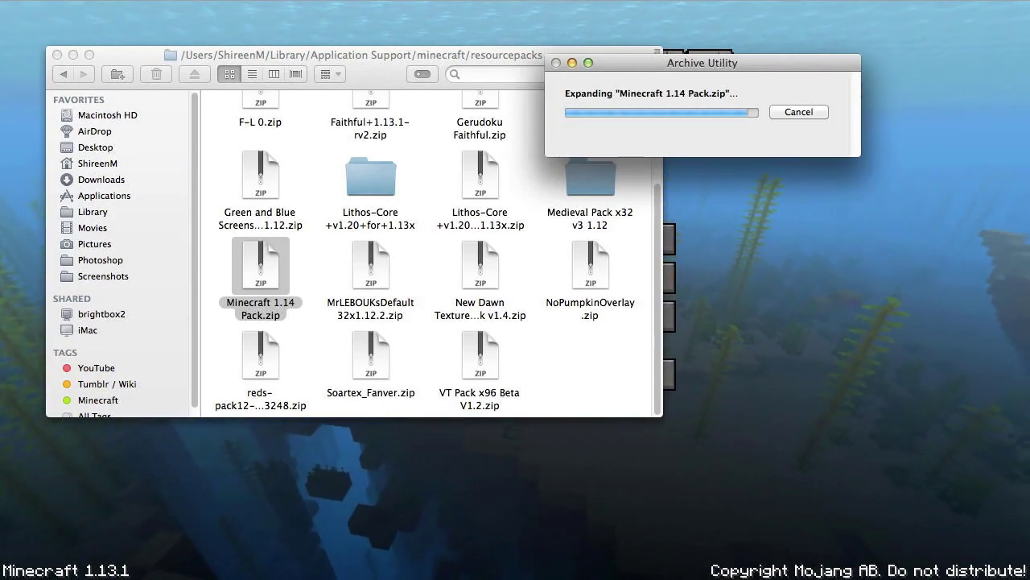
{"action": "double_click", "coordinate": [260, 266]}
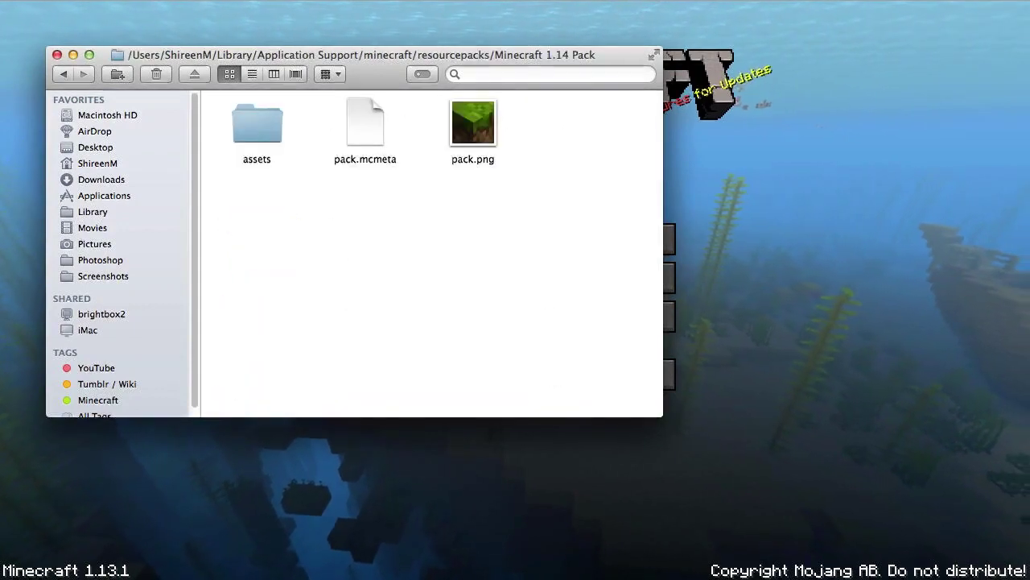
Open the extracted pack's pack.mcmeta in TextEdit, move its window clear of the folder, and examine the pack_format and description lines.
{"action": "right_click", "coordinate": [366, 121]}
{"action": "key", "text": "Escape"}
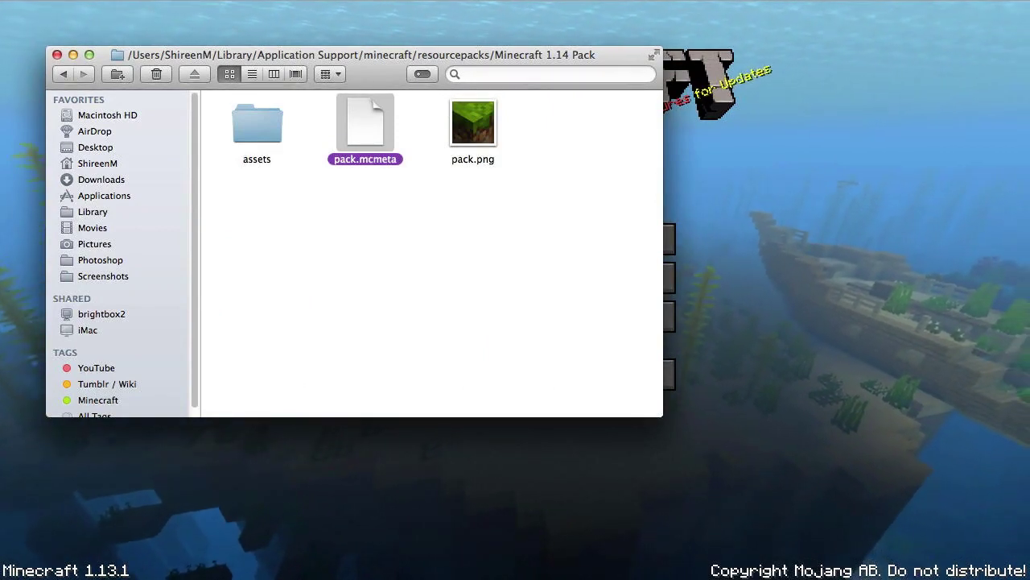
{"action": "right_click", "coordinate": [373, 102]}
{"action": "mouse_move", "coordinate": [419, 129]}
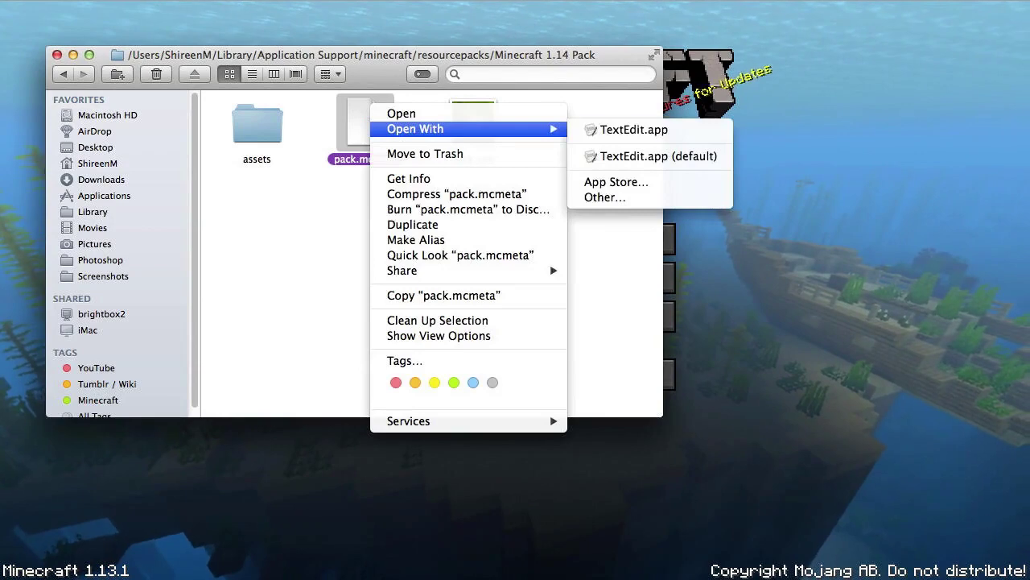
{"action": "left_click", "coordinate": [623, 129]}
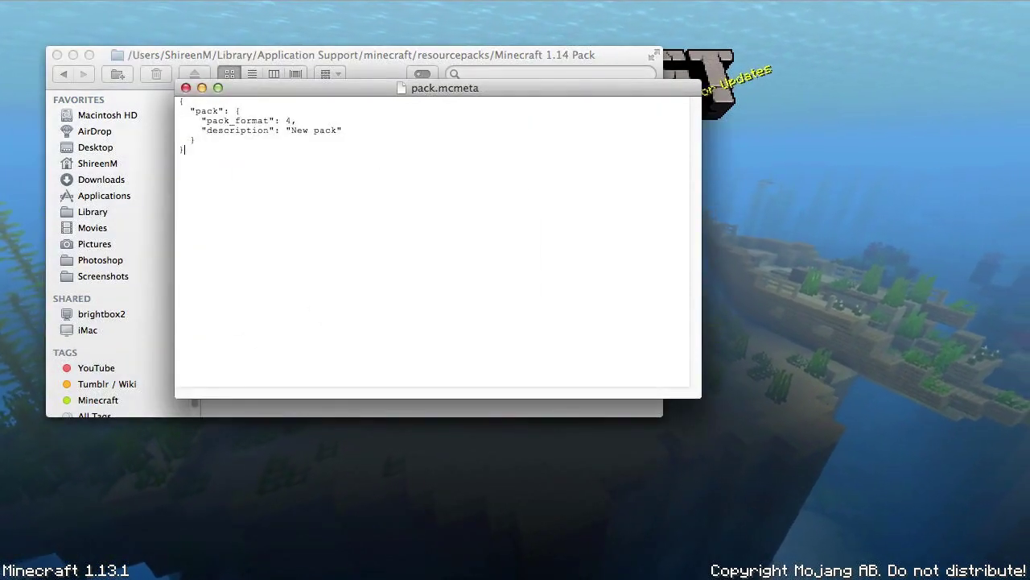
{"action": "left_click_drag", "start_coordinate": [447, 100], "coordinate": [688, 138]}
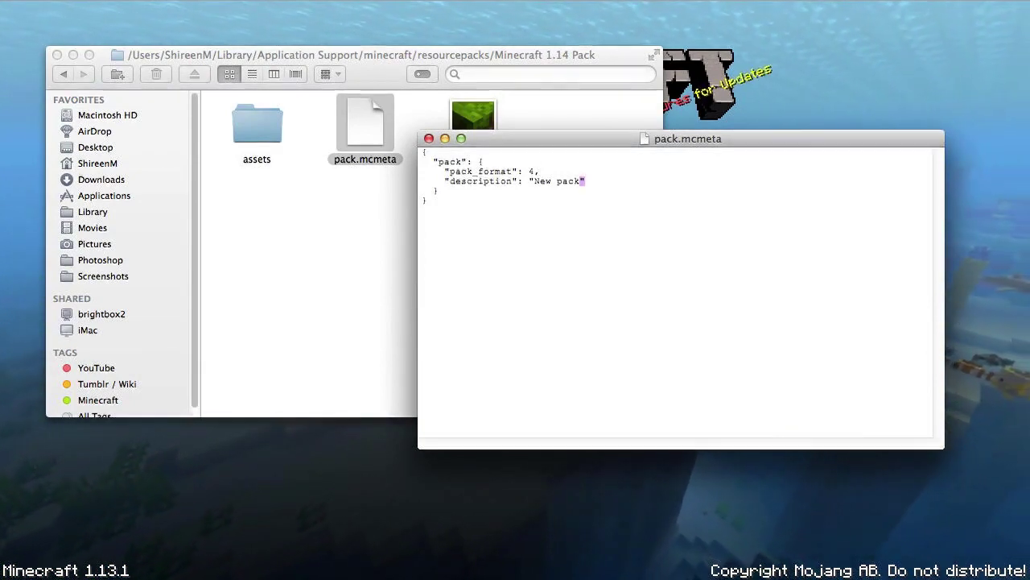
{"action": "left_click", "coordinate": [429, 200]}
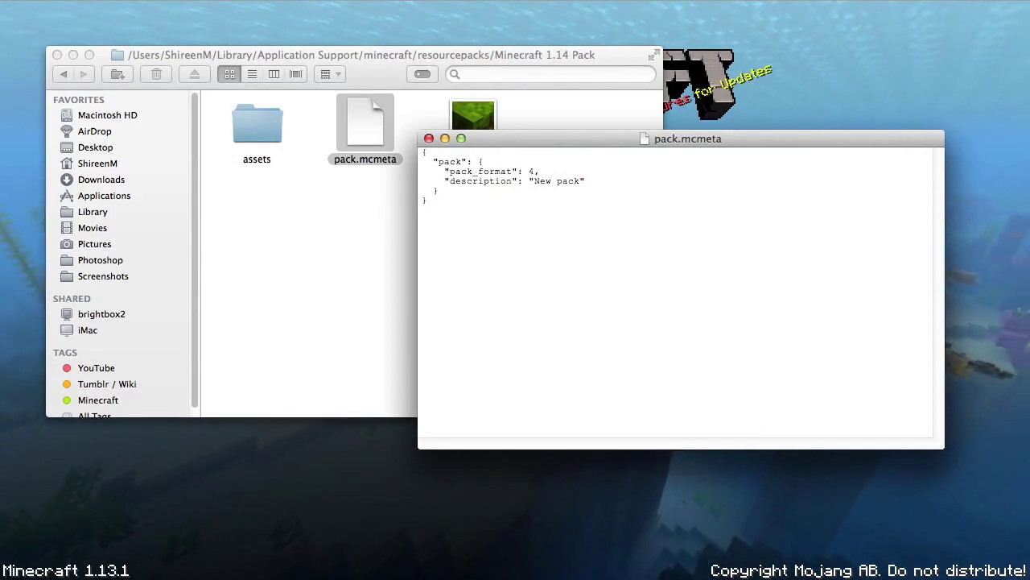
Add a blank line and a curly quotation mark below the closing brace in pack.mcmeta and select that mark.
{"action": "key", "text": "Return"}
{"action": "key", "text": "Return"}
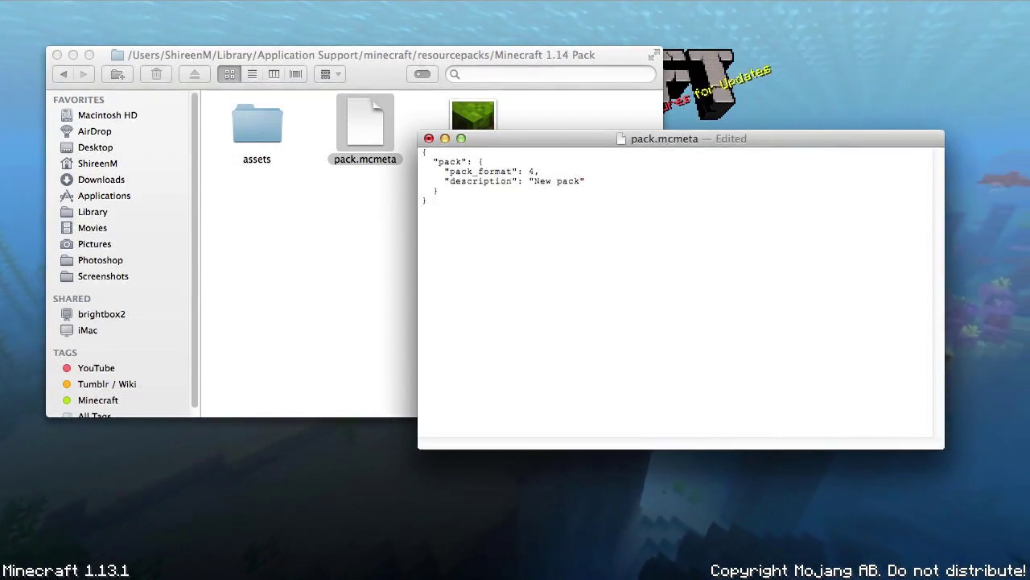
{"action": "type", "text": "\""}
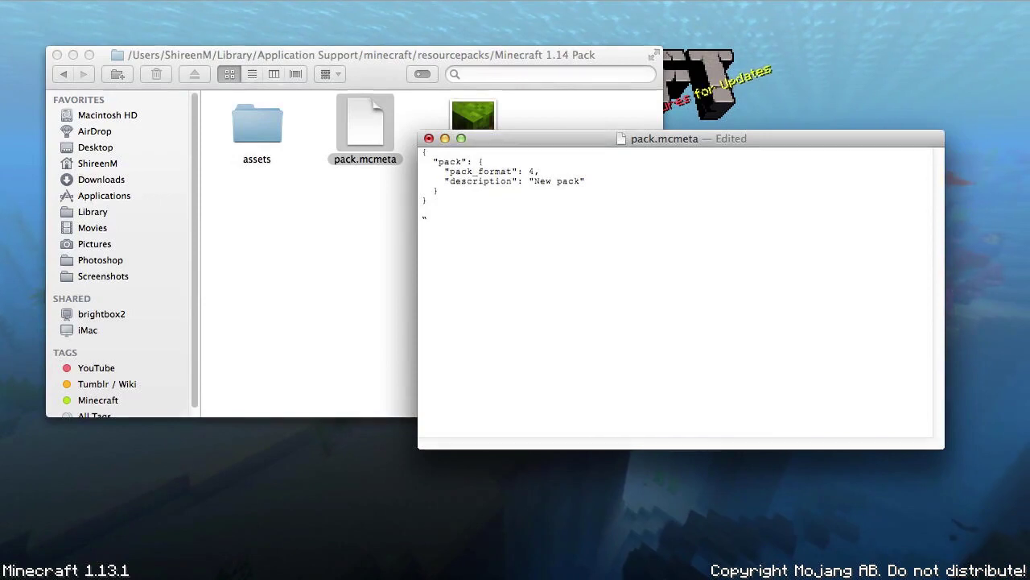
{"action": "key", "text": "shift+Left"}
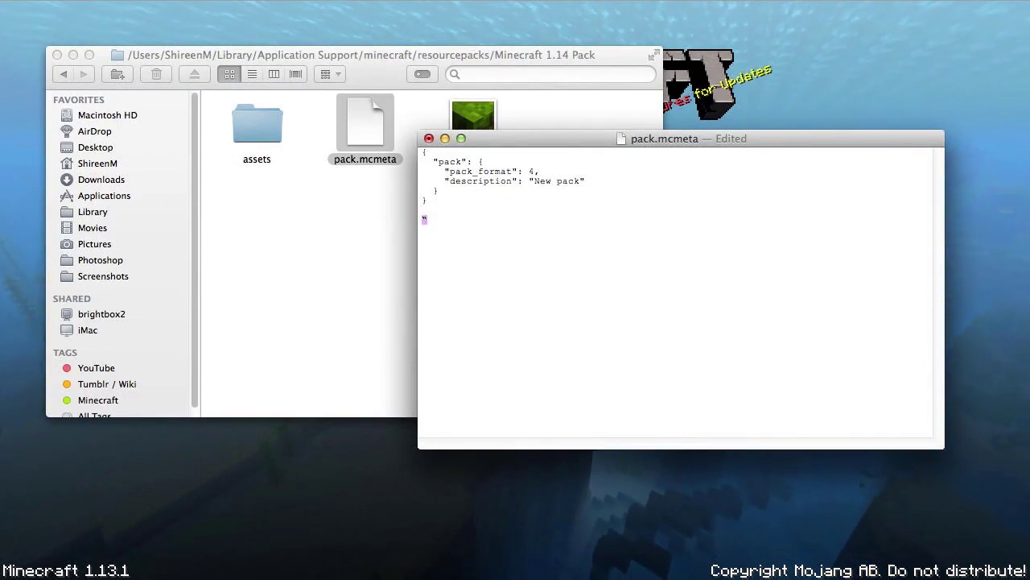
Enlarge the text of pack.mcmeta so the quotation marks can be compared.
{"action": "key", "text": "super+plus"}
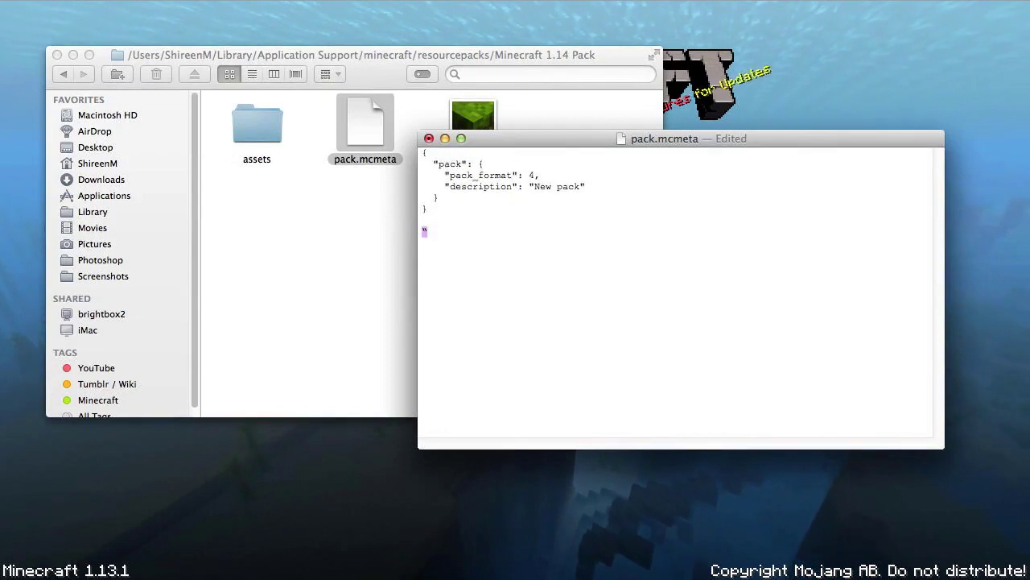
{"action": "key", "text": "super+plus"}
{"action": "key", "text": "super+plus"}
{"action": "key", "text": "super+plus"}
{"action": "key", "text": "super+plus"}
{"action": "key", "text": "super+plus"}
{"action": "key", "text": "super+plus"}
{"action": "key", "text": "super+plus"}
{"action": "key", "text": "super+plus"}
{"action": "key", "text": "super+plus"}
{"action": "key", "text": "super+plus"}
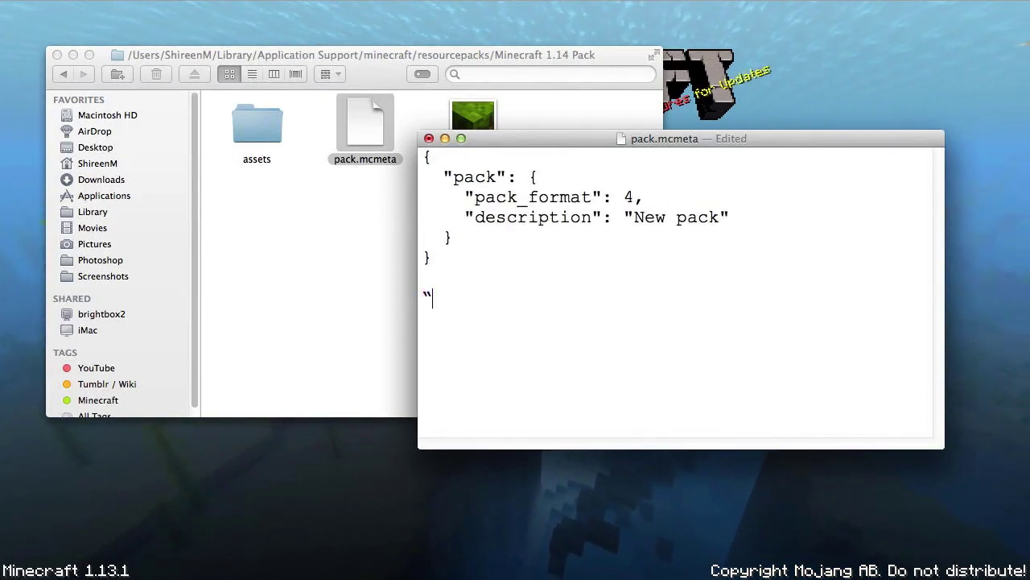
Select the straight quote after "New pack" for comparison, and add sample quotation marks below the closing brace.
{"action": "key", "text": "shift+Right"}
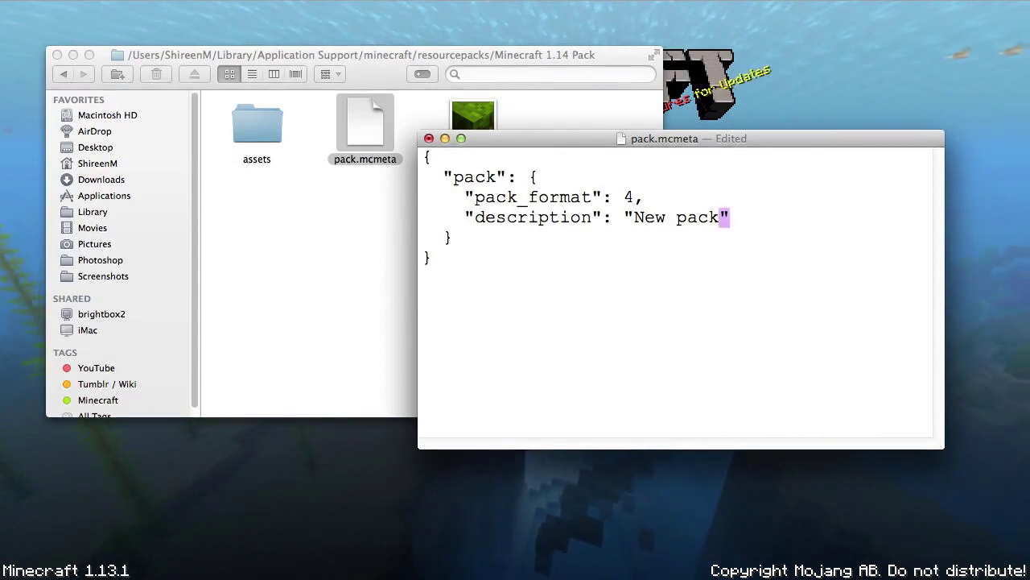
{"action": "key", "text": "super+Down"}
{"action": "key", "text": "Return"}
{"action": "key", "text": "Return"}
{"action": "key", "text": "Return"}
{"action": "type", "text": "\""}
{"action": "type", "text": " \""}
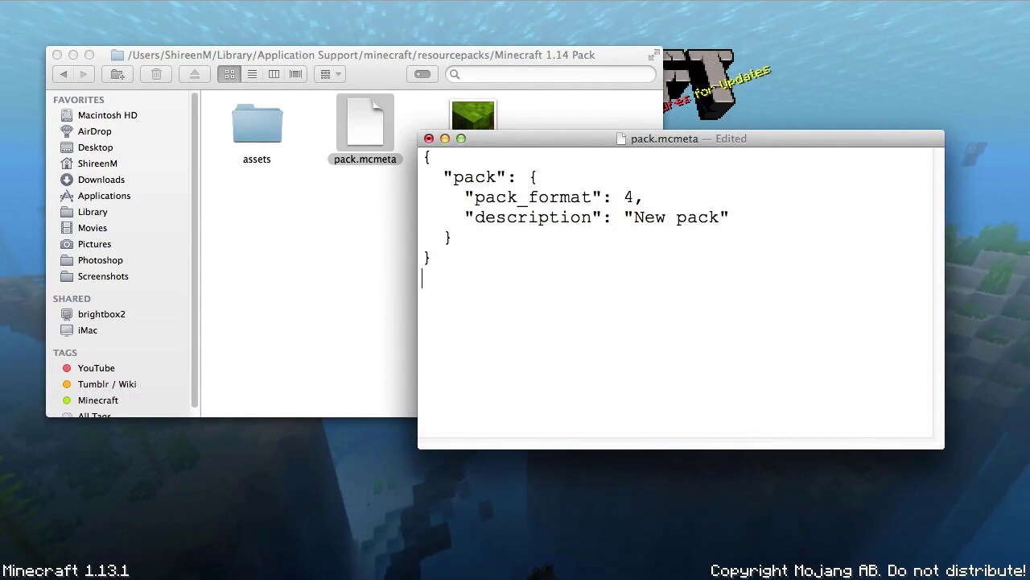
Examine the pack_format number and the comma after it, and close pack.mcmeta.
{"action": "double_click", "coordinate": [630, 197]}
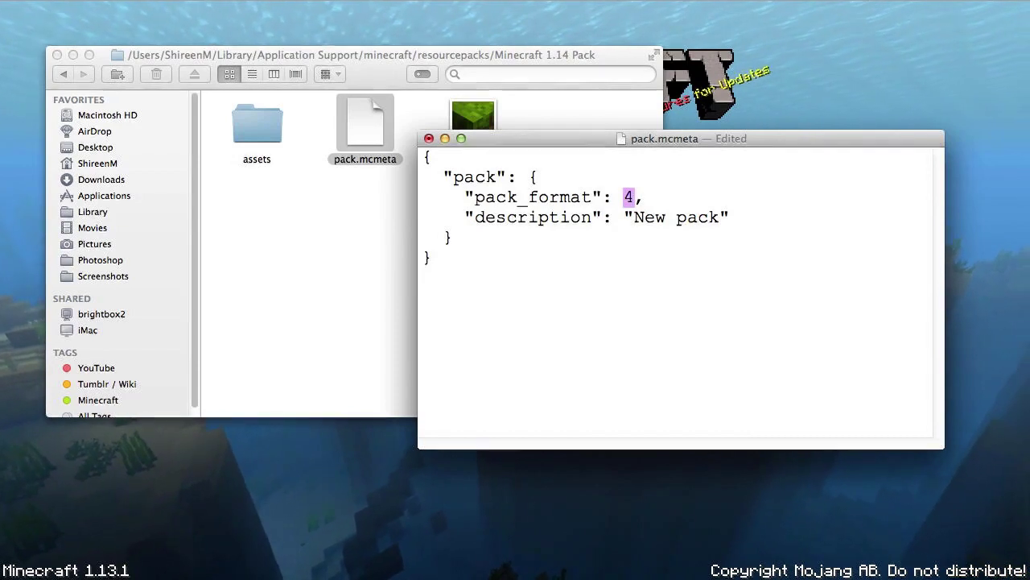
{"action": "left_click", "coordinate": [645, 197]}
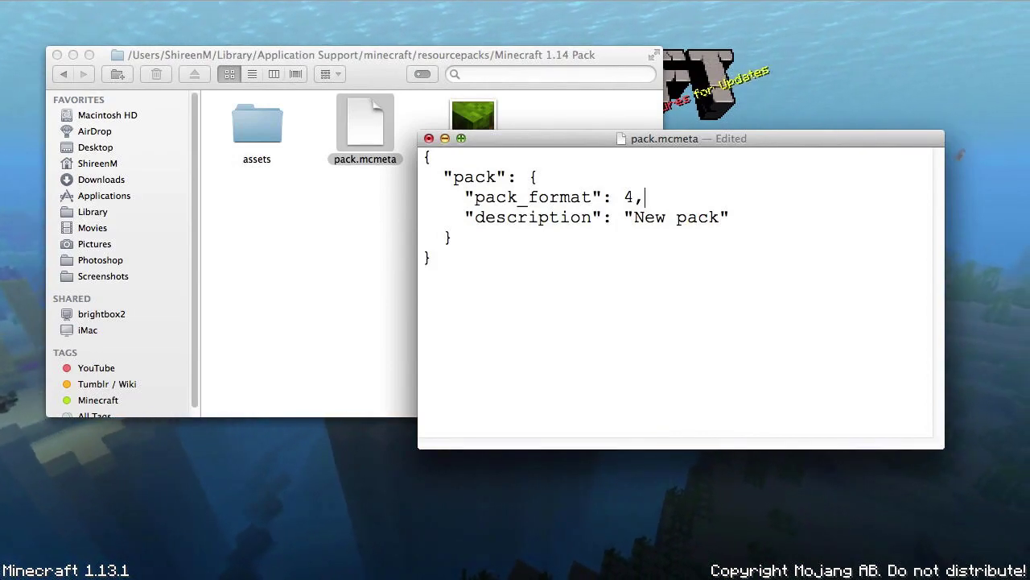
{"action": "left_click", "coordinate": [429, 138]}
{"action": "left_click", "coordinate": [626, 234]}
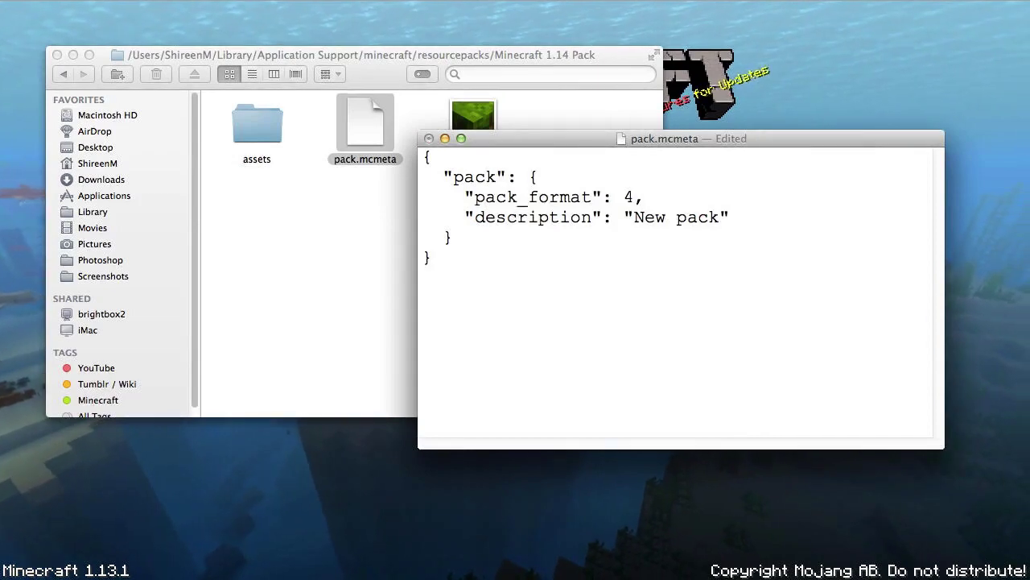
Return to the resourcepacks folder in Finder and move the extracted Minecraft 1.14 Pack folder to the Trash.
{"action": "left_click", "coordinate": [354, 54]}
{"action": "left_click", "coordinate": [63, 74]}
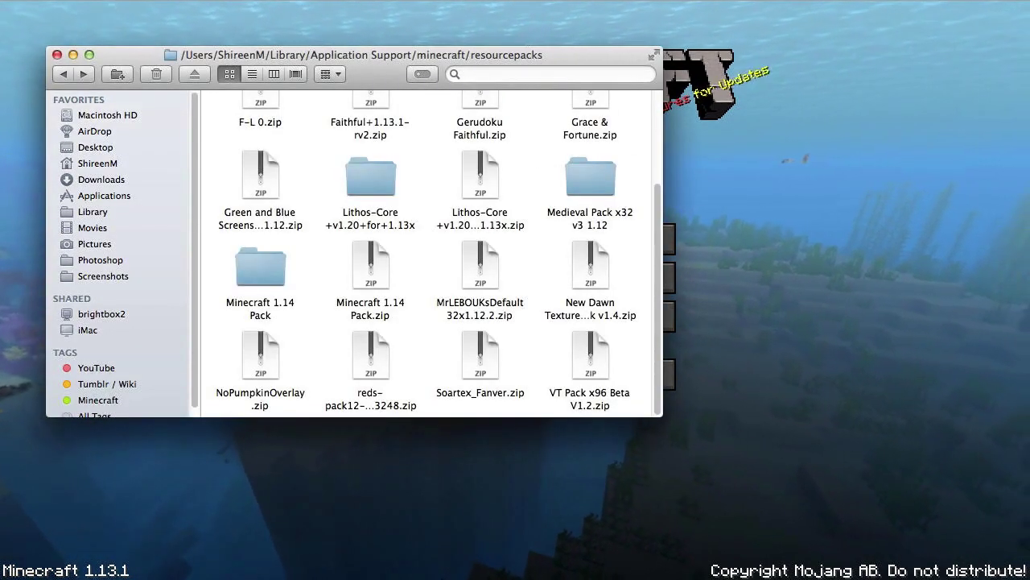
{"action": "right_click", "coordinate": [272, 264]}
{"action": "left_click", "coordinate": [356, 297]}
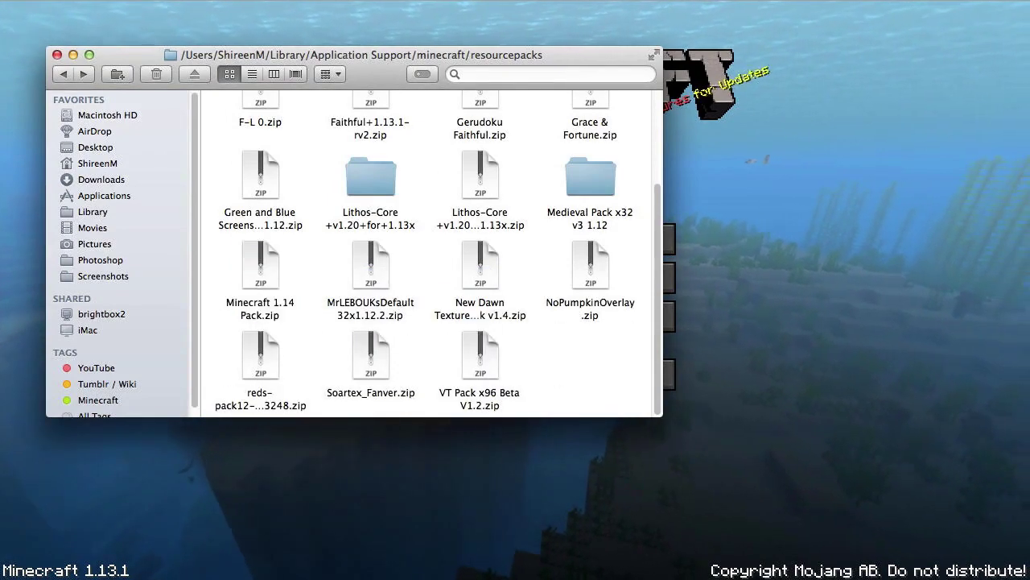
Switch to Minecraft, add Minecraft 1.14 Pack.zip to the selected resource packs, and return to the title screen.
{"action": "key", "text": "super+Tab"}
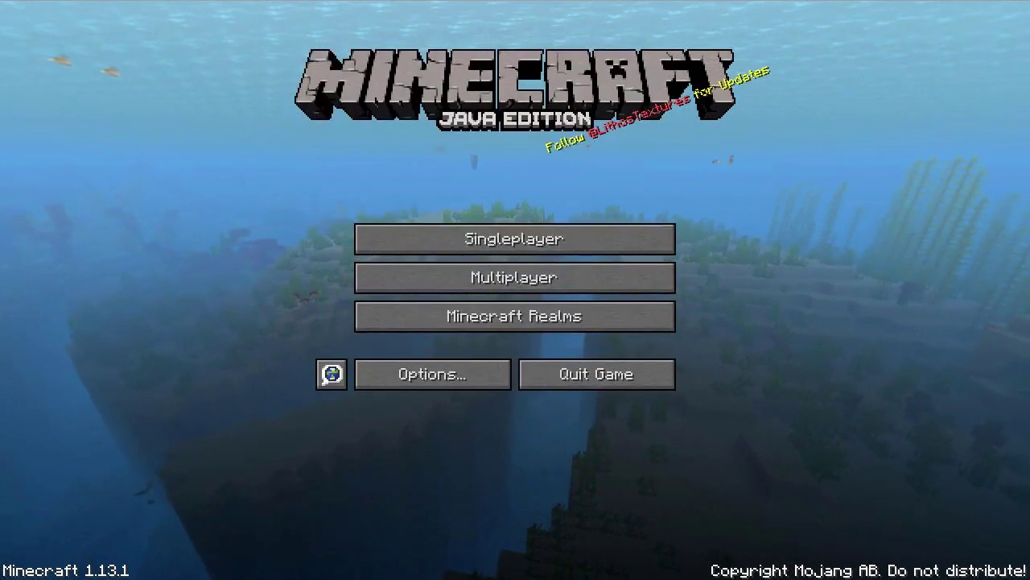
{"action": "left_click", "coordinate": [433, 373]}
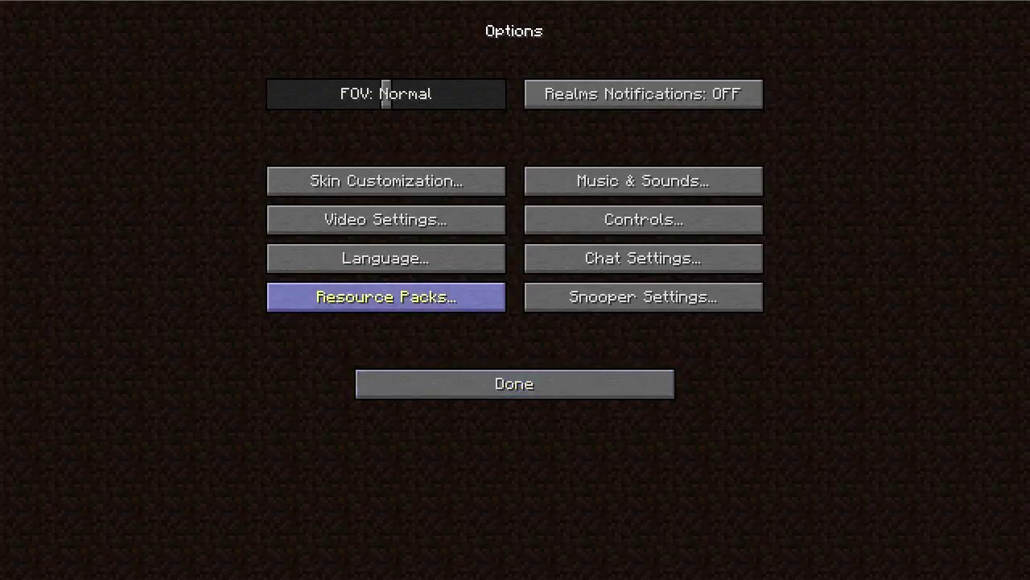
{"action": "left_click", "coordinate": [386, 295]}
{"action": "scroll", "coordinate": [216, 179], "scroll_direction": "down", "scroll_amount": 10}
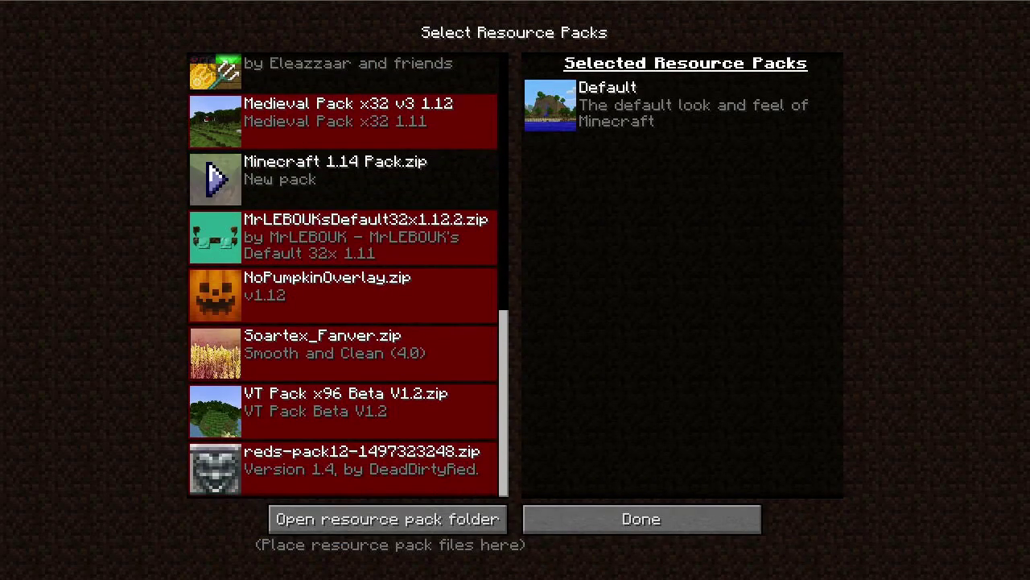
{"action": "left_click", "coordinate": [216, 179]}
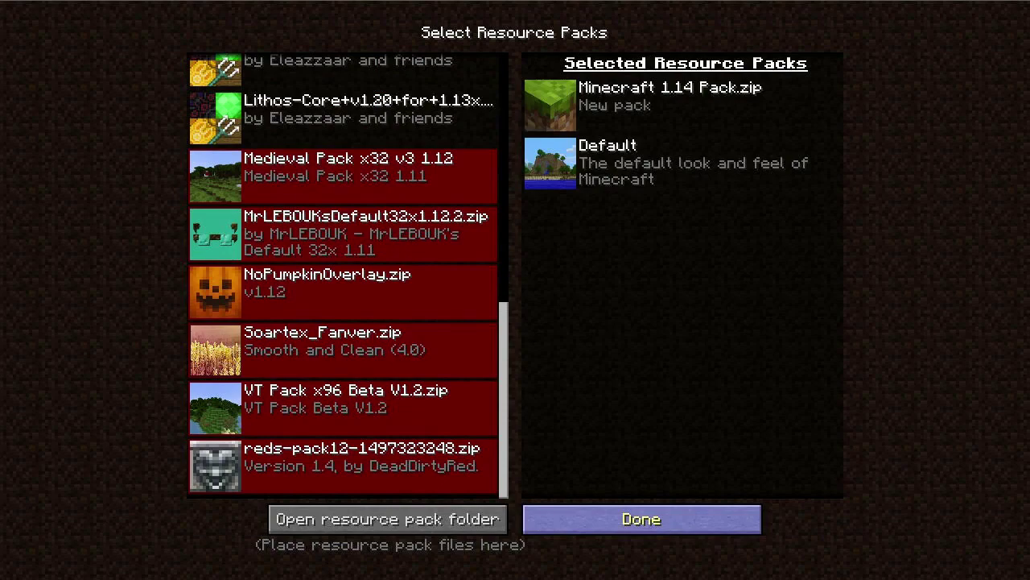
{"action": "left_click", "coordinate": [642, 519]}
{"action": "left_click", "coordinate": [592, 384]}
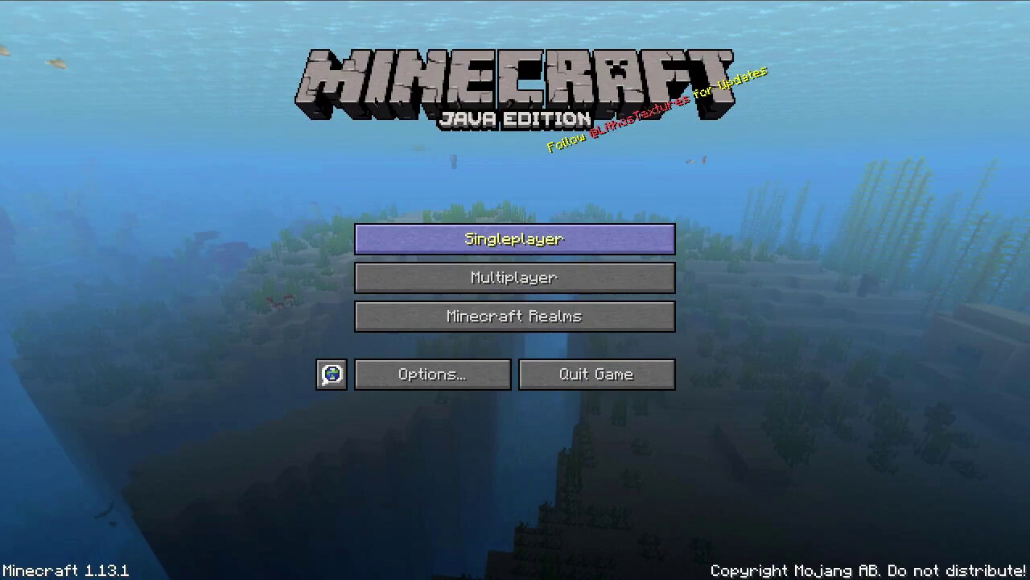
Create a singleplayer world named New World in Creative mode.
{"action": "left_click", "coordinate": [514, 238]}
{"action": "left_click", "coordinate": [635, 511]}
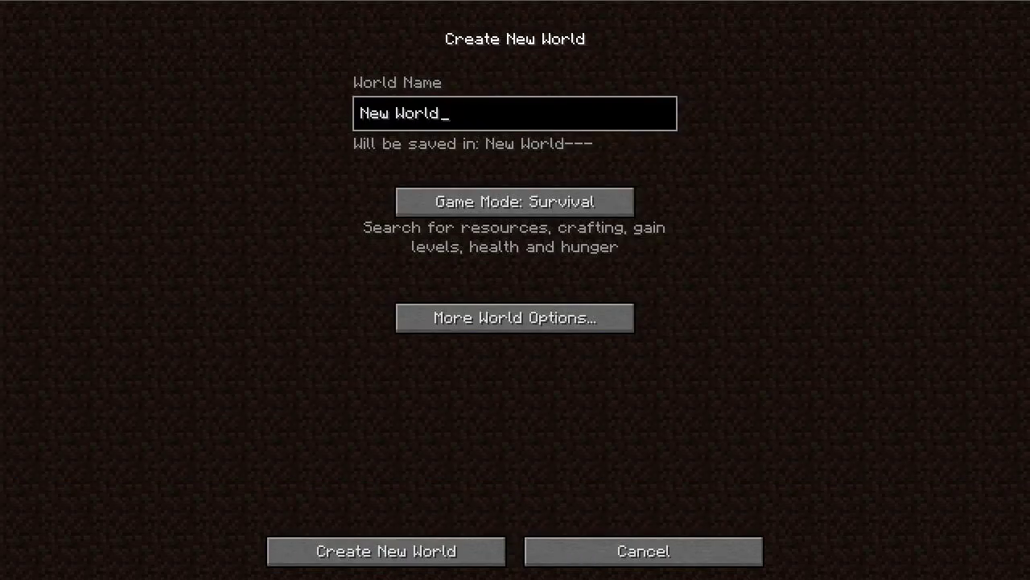
{"action": "left_click", "coordinate": [516, 201]}
{"action": "left_click", "coordinate": [516, 201]}
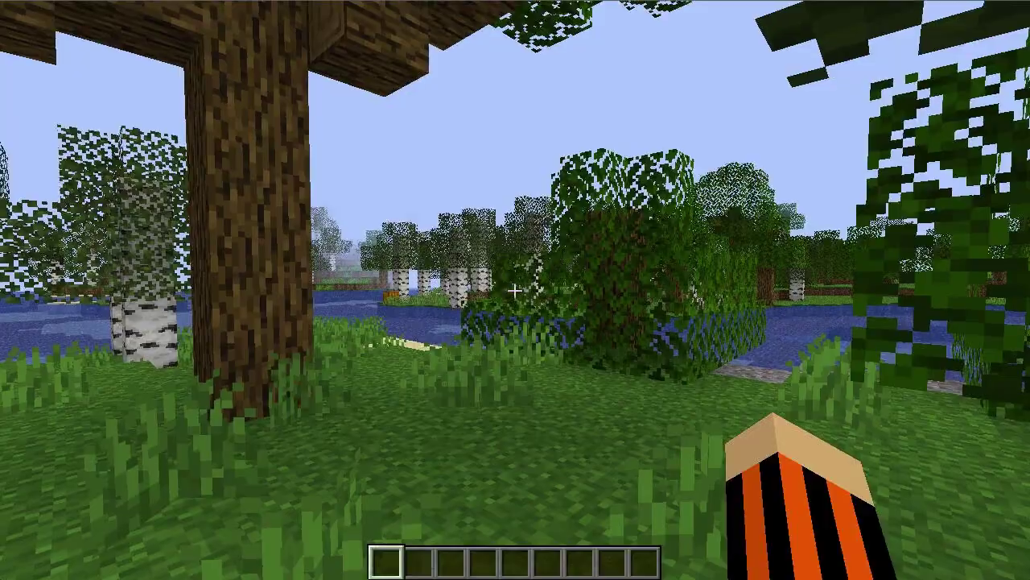
Explore the forest by the water to examine the pack's log, leaf, grass and water textures.
{"action": "key", "text": "w"}
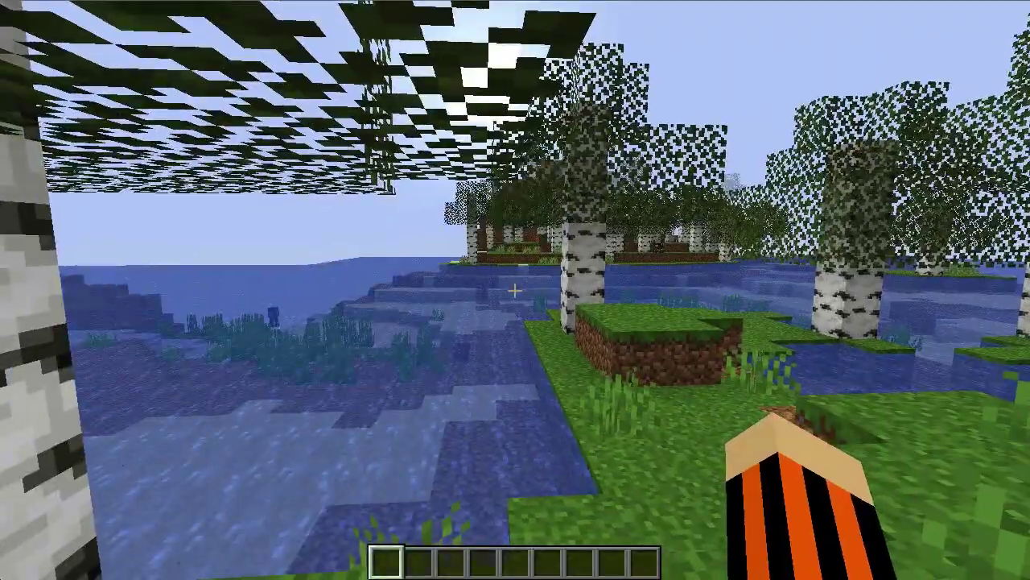
{"action": "key", "text": "w"}
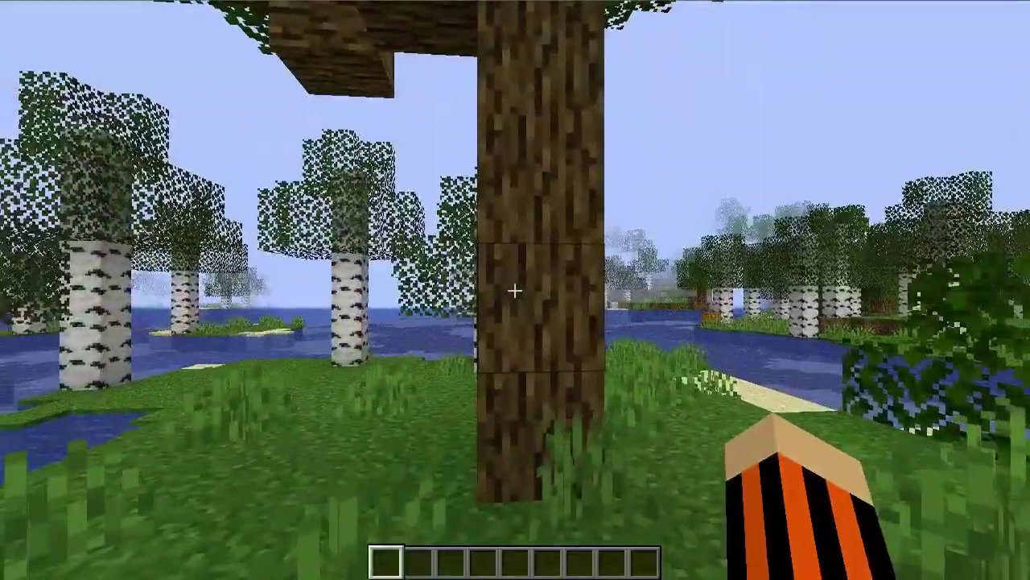
{"action": "key", "text": "w"}
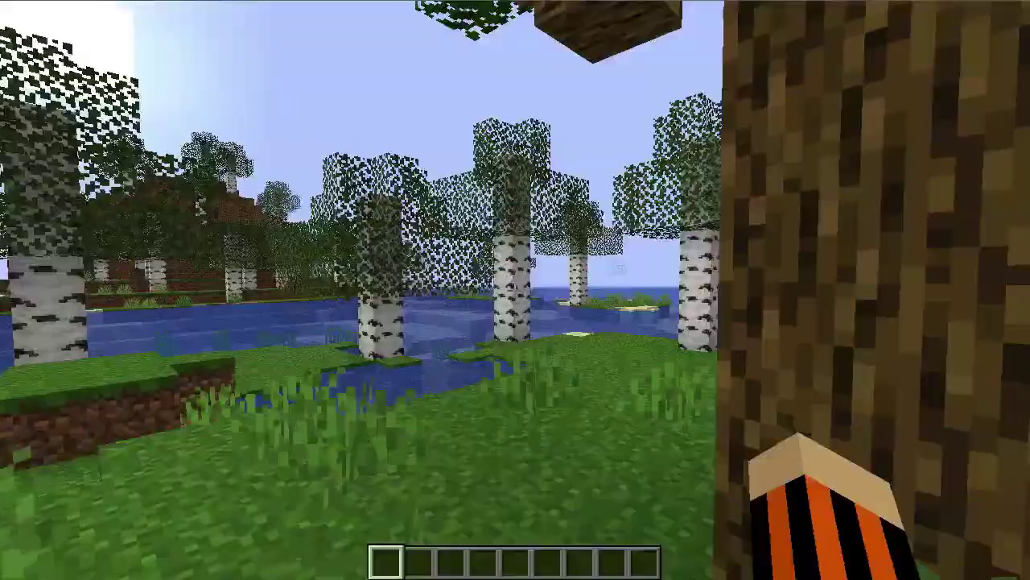
{"action": "key", "text": "w"}
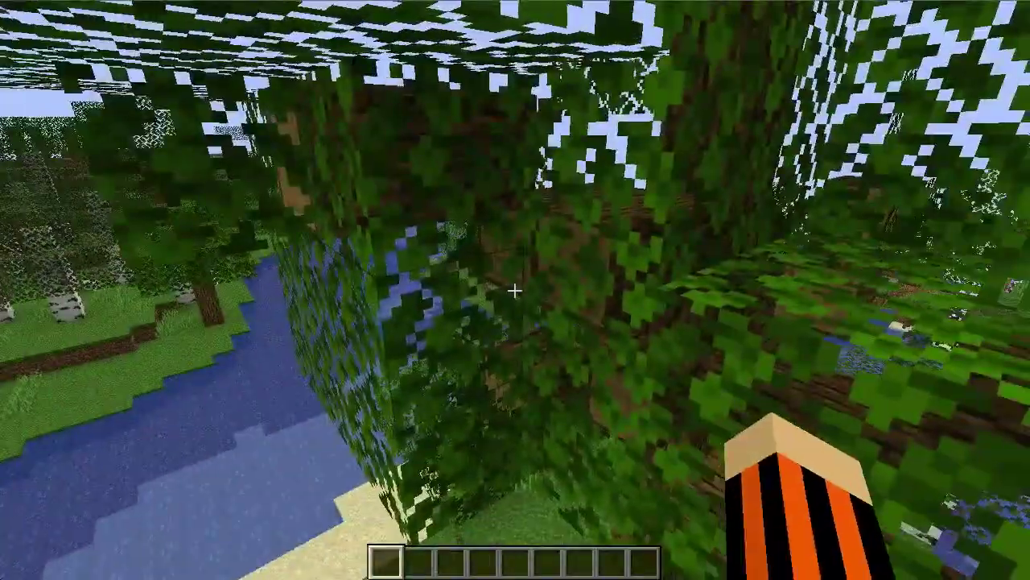
{"action": "key", "text": "w"}
{"action": "key", "text": "w"}
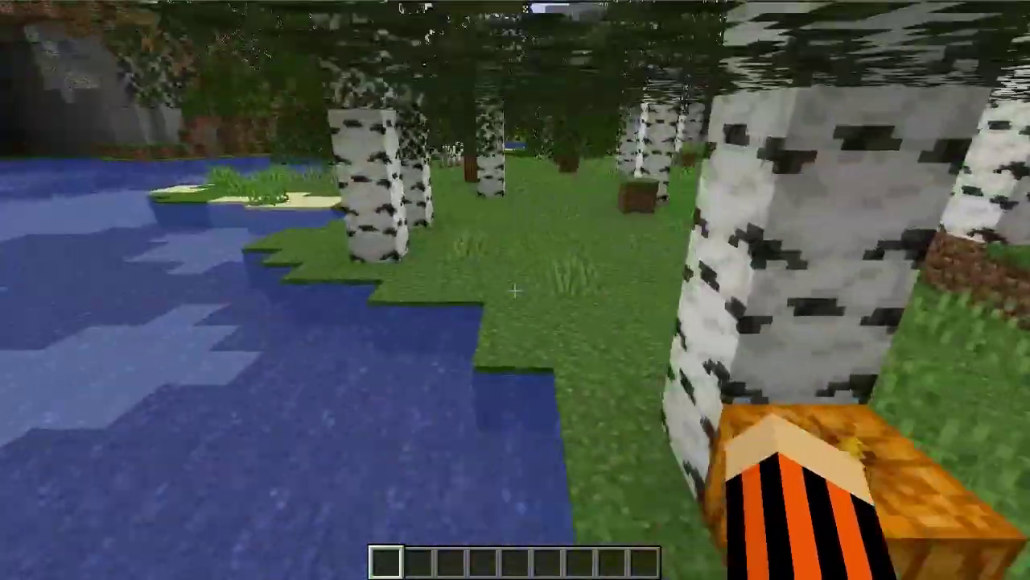
Explore the rocky overhang to examine the stone, dirt and ore textures.
{"action": "key", "text": "w"}
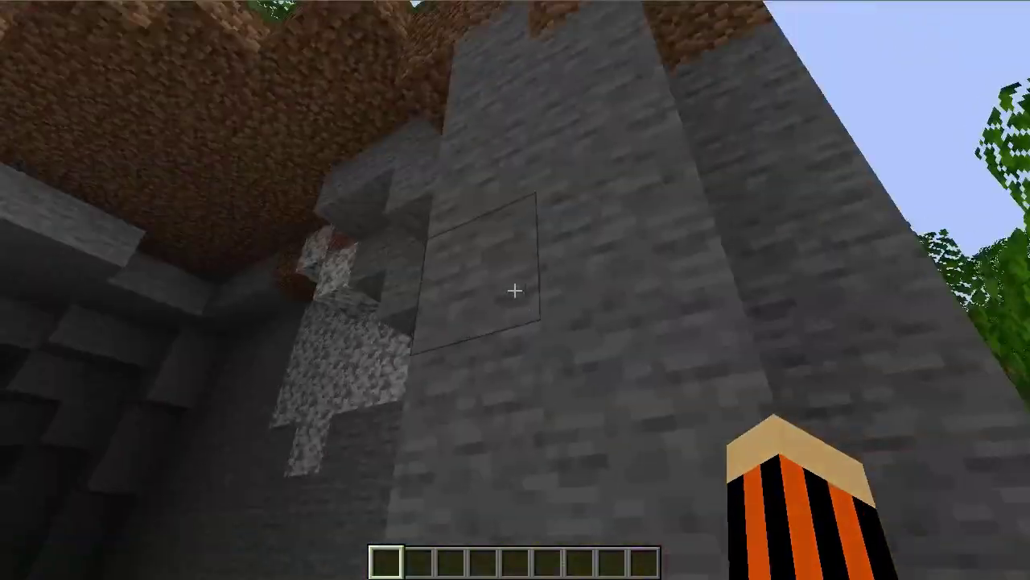
{"action": "key", "text": "w"}
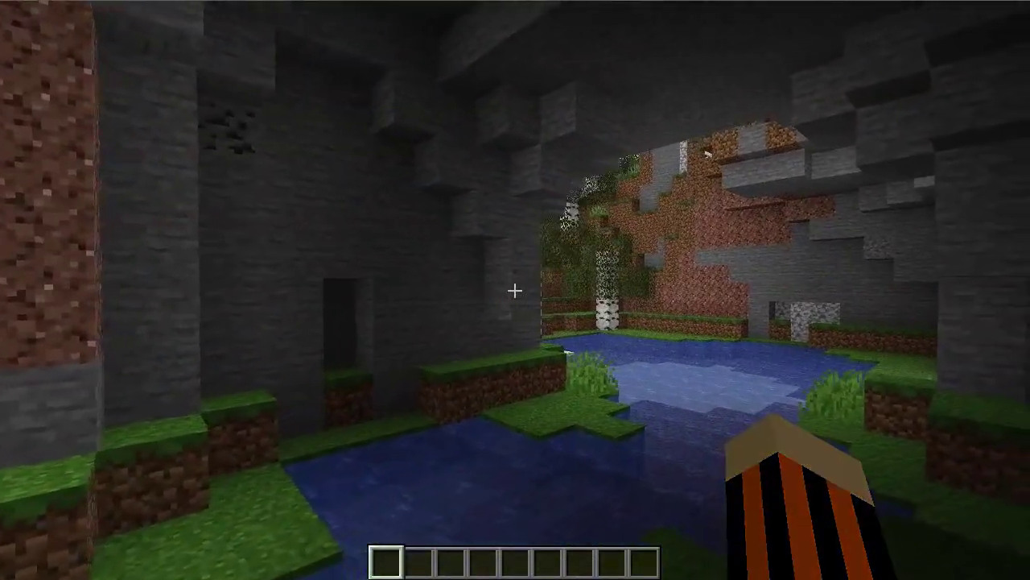
{"action": "key", "text": "w"}
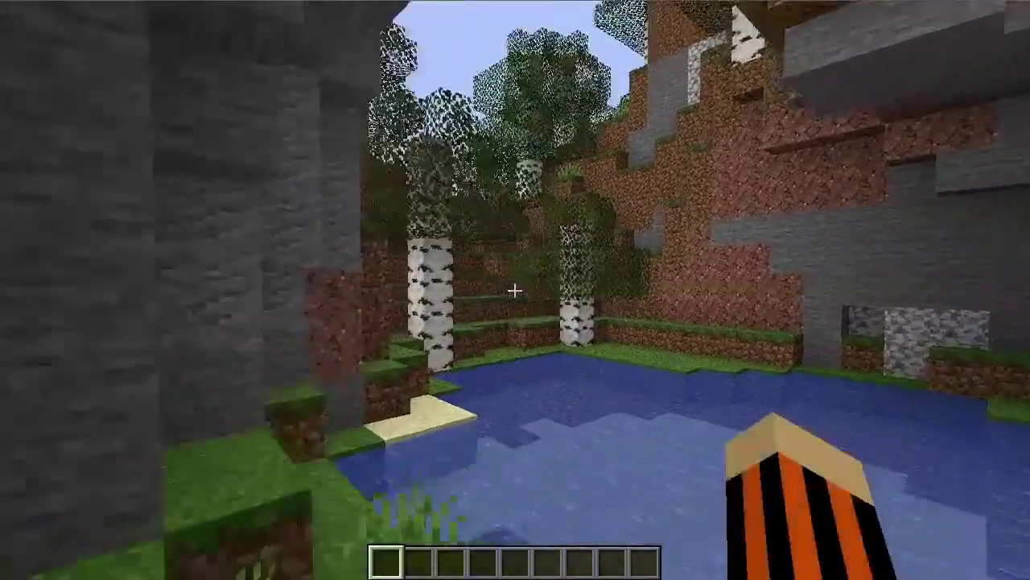
Cross the lake and approach the wolf on the grassy bank to examine it.
{"action": "key", "text": "w"}
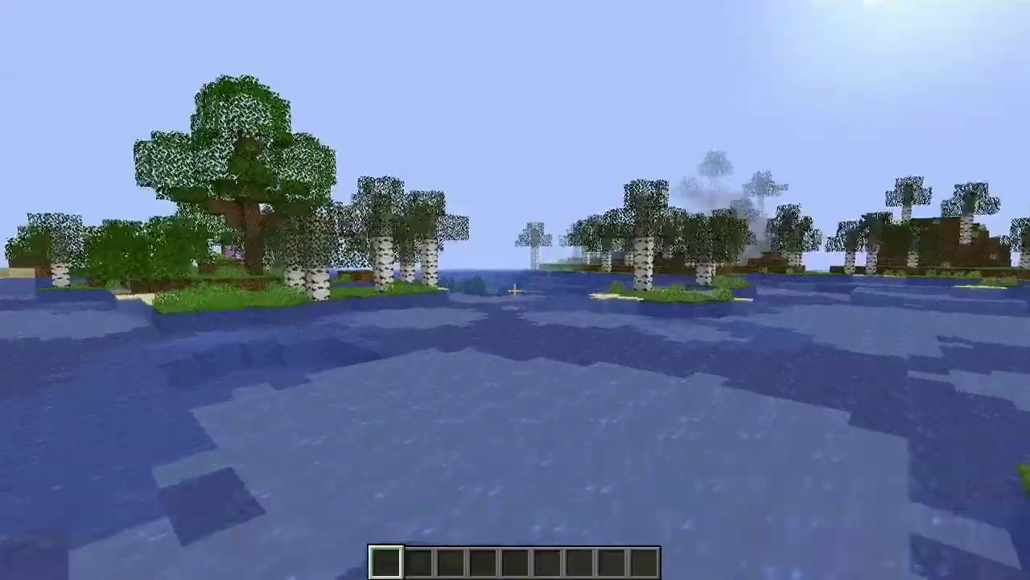
{"action": "key", "text": "w"}
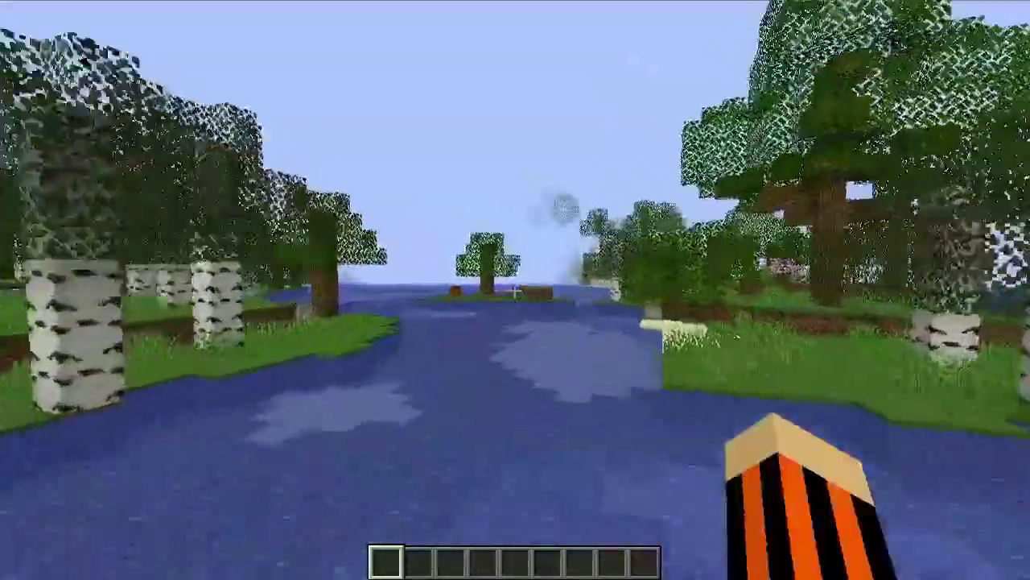
{"action": "key", "text": "w"}
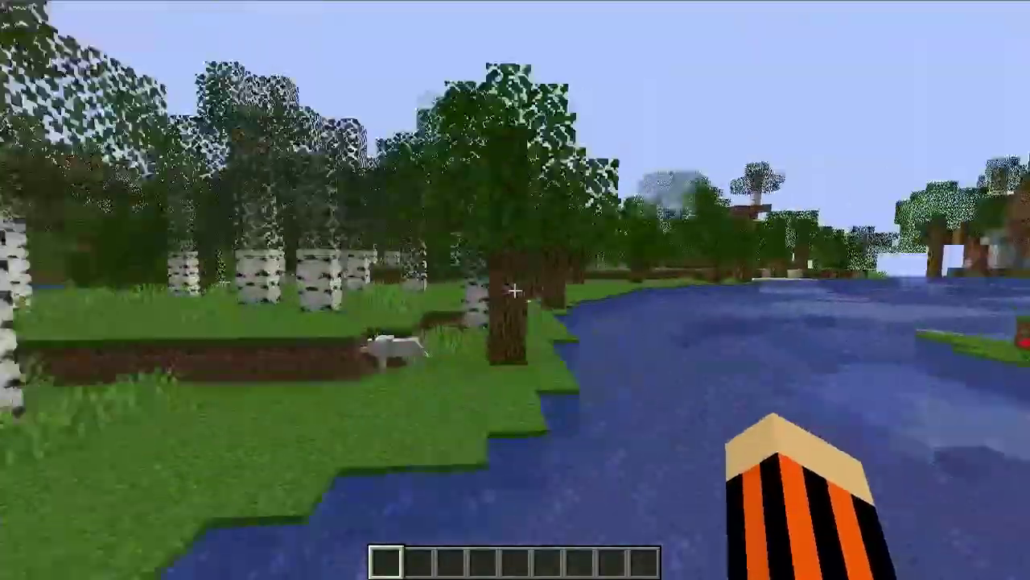
{"action": "key", "text": "w"}
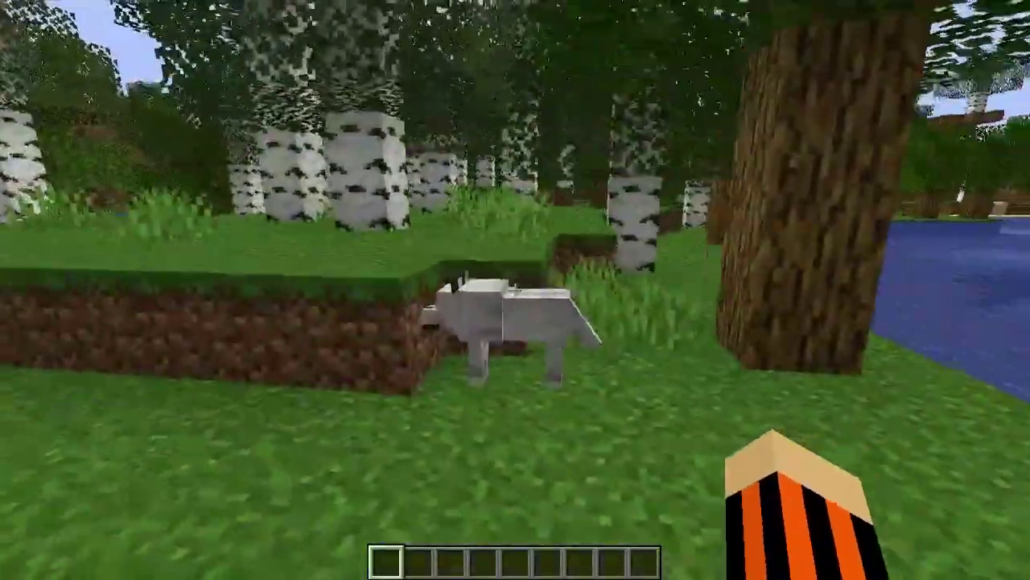
Take off from the bank and fly over the river to view the surrounding forest and cliffs.
{"action": "key", "text": "w"}
{"action": "key", "text": "space"}
{"action": "key", "text": "space"}
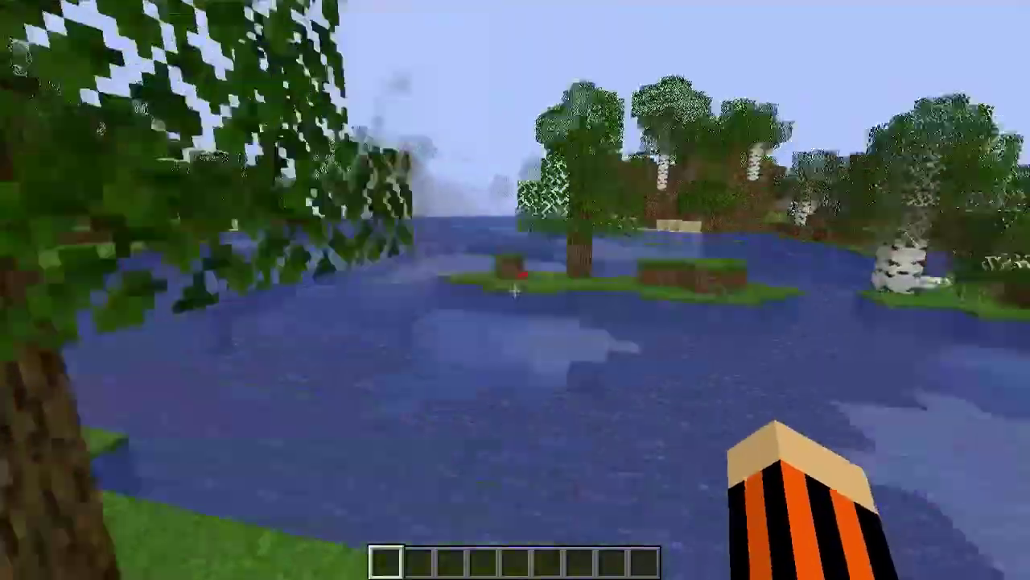
{"action": "key", "text": "w"}
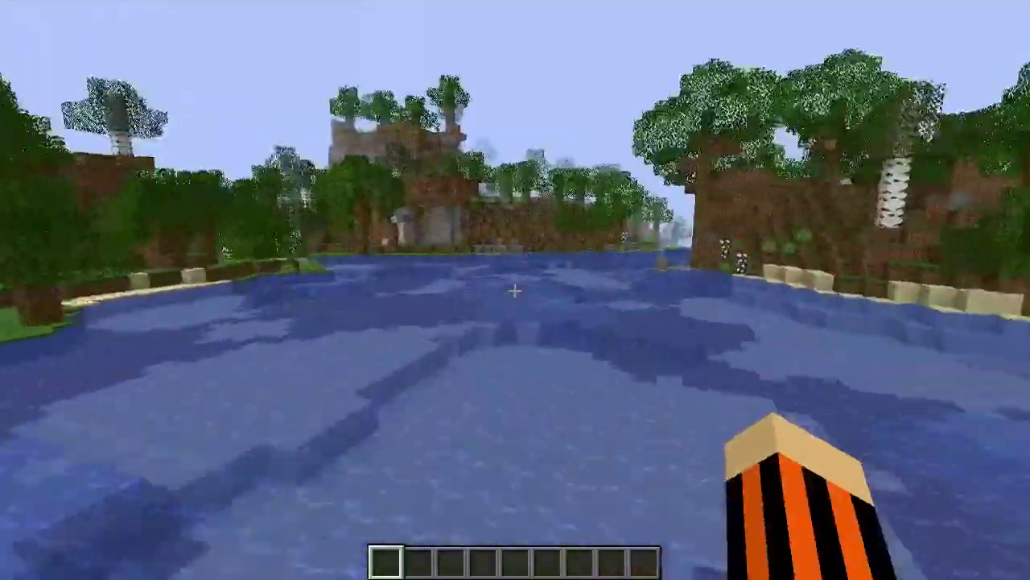
{"action": "key", "text": "w"}
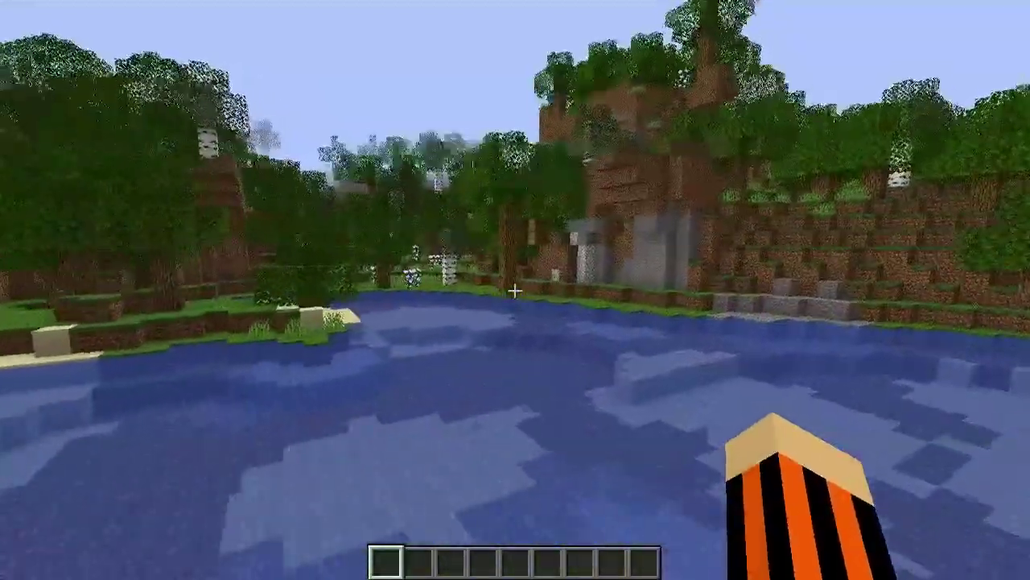
{"action": "key", "text": "w"}
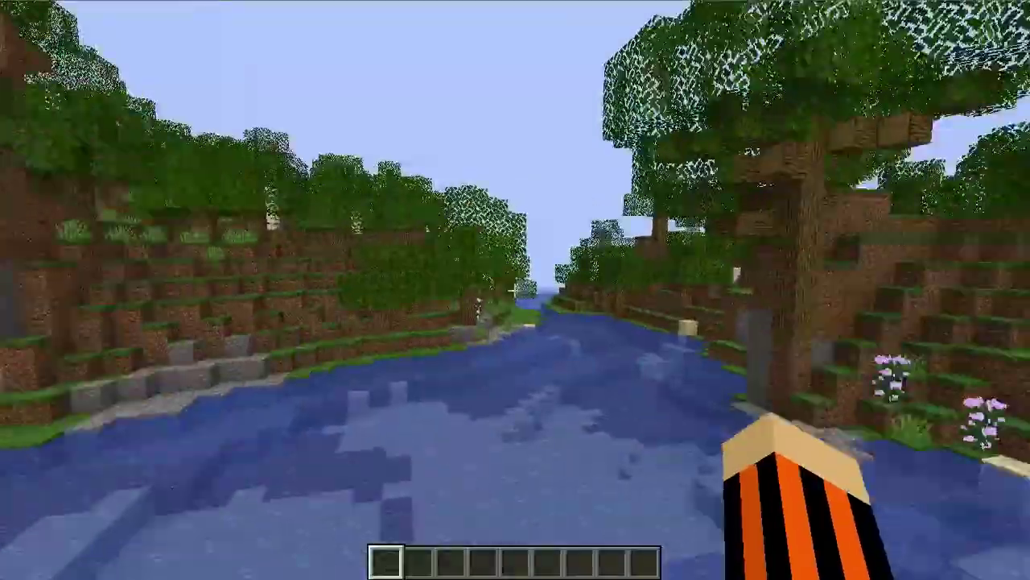
{"action": "key", "text": "w"}
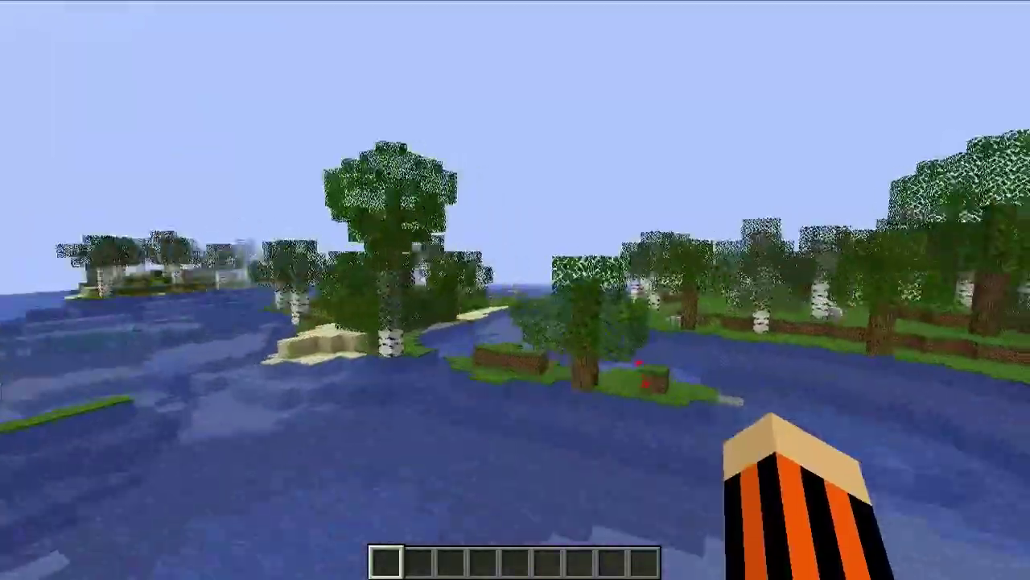
Change to the front-facing third-person view and move the character backwards above the river.
{"action": "key", "text": "F5"}
{"action": "key", "text": "F5"}
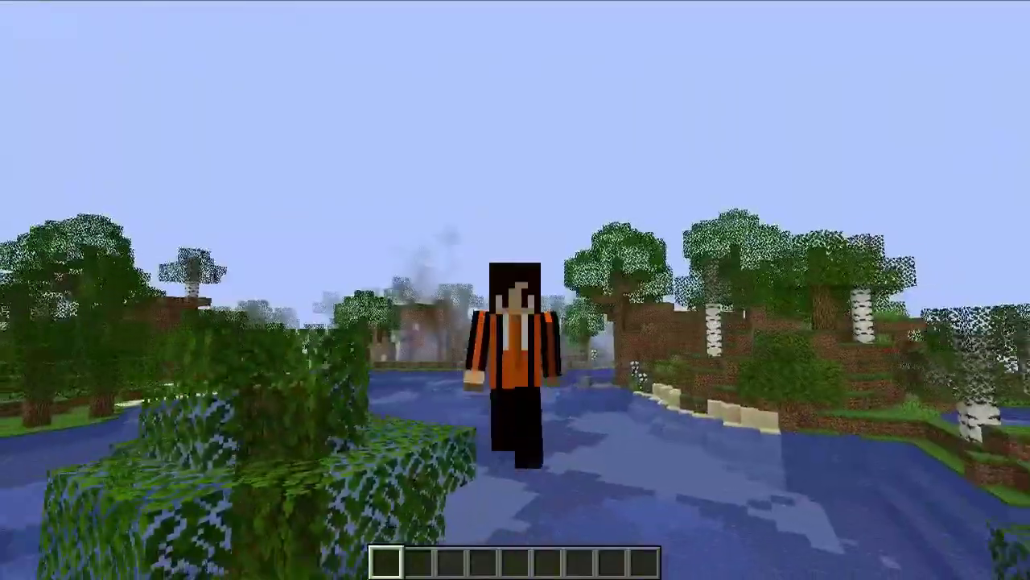
{"action": "key", "text": "s"}
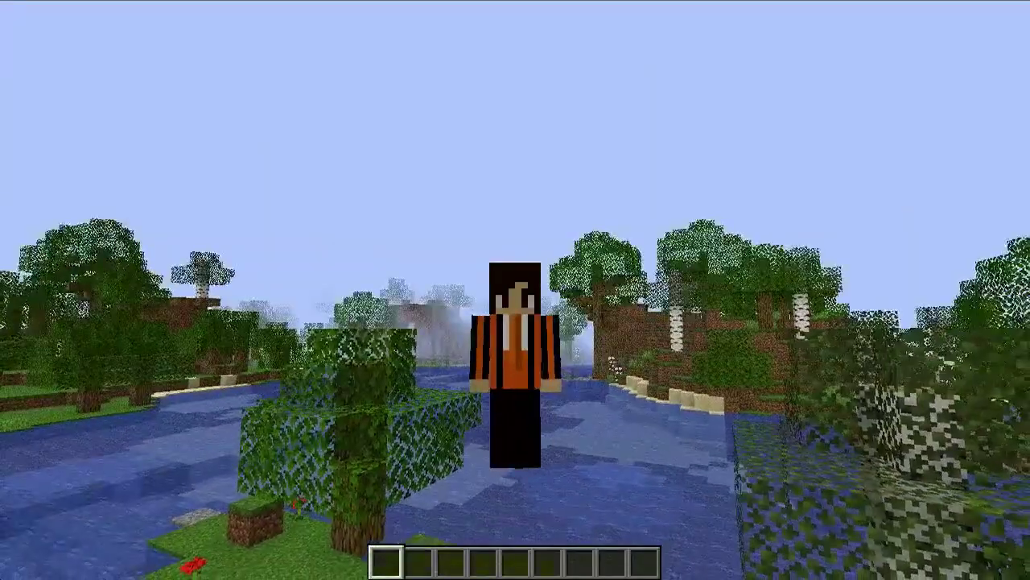